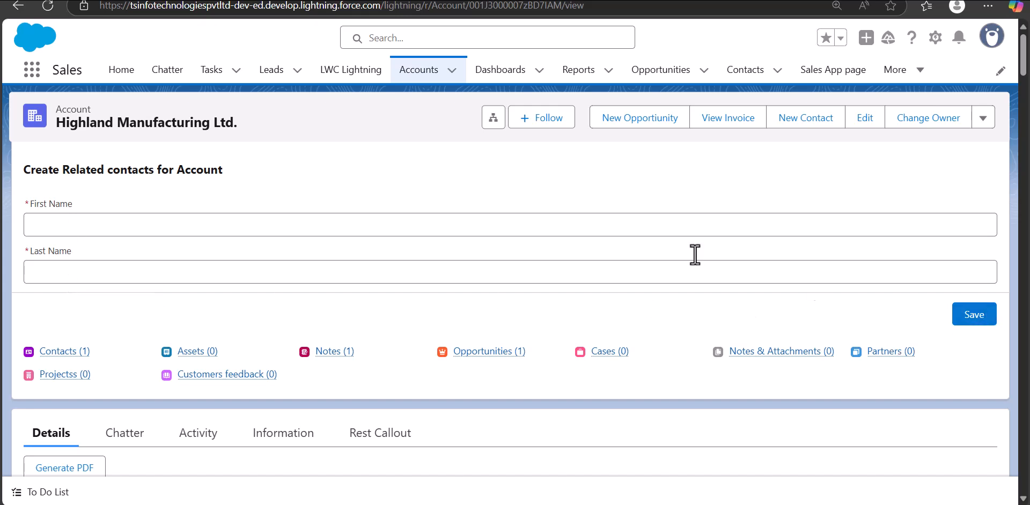
# - Save a second contact for Highland Manufacturing Ltd. and open its Contacts related list
pyautogui.click(288, 228)
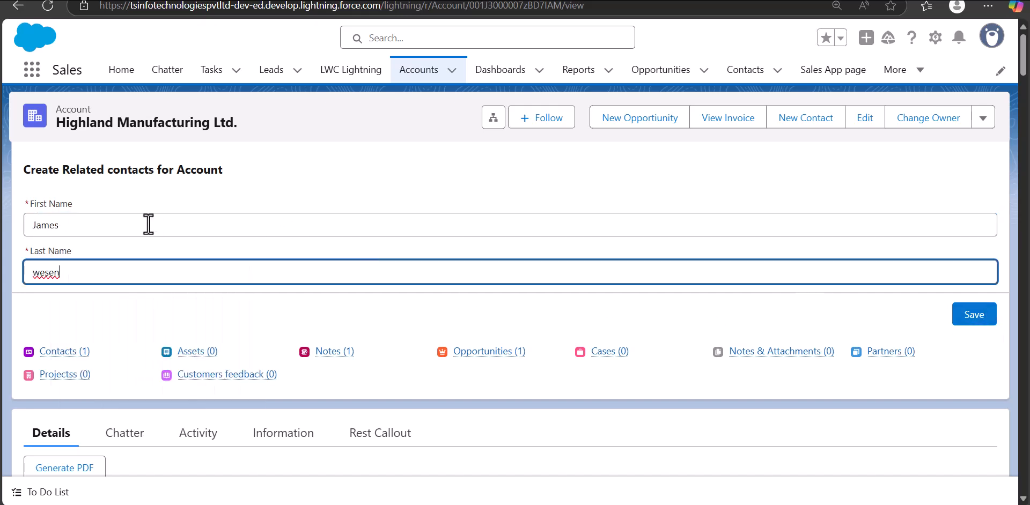
pyautogui.click(961, 319)
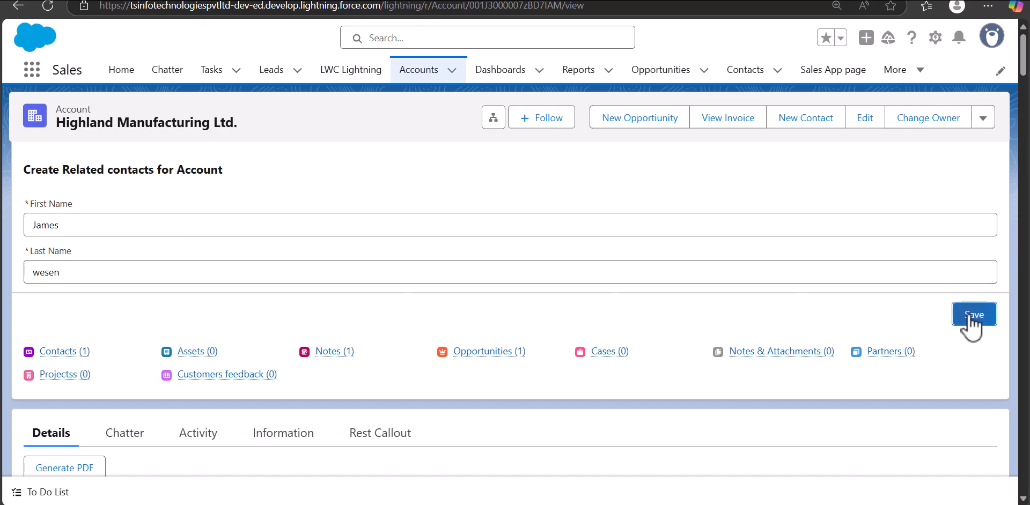
pyautogui.click(353, 309)
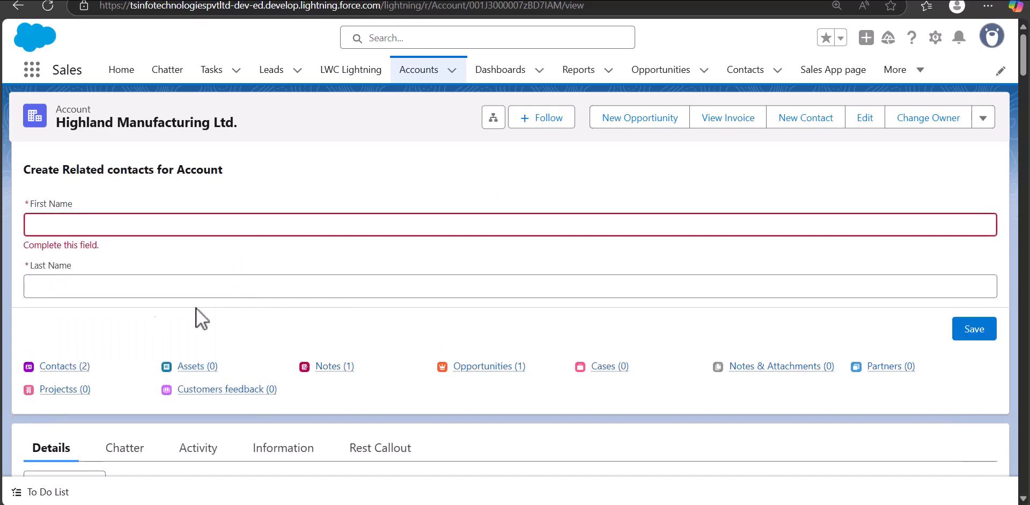
pyautogui.click(60, 364)
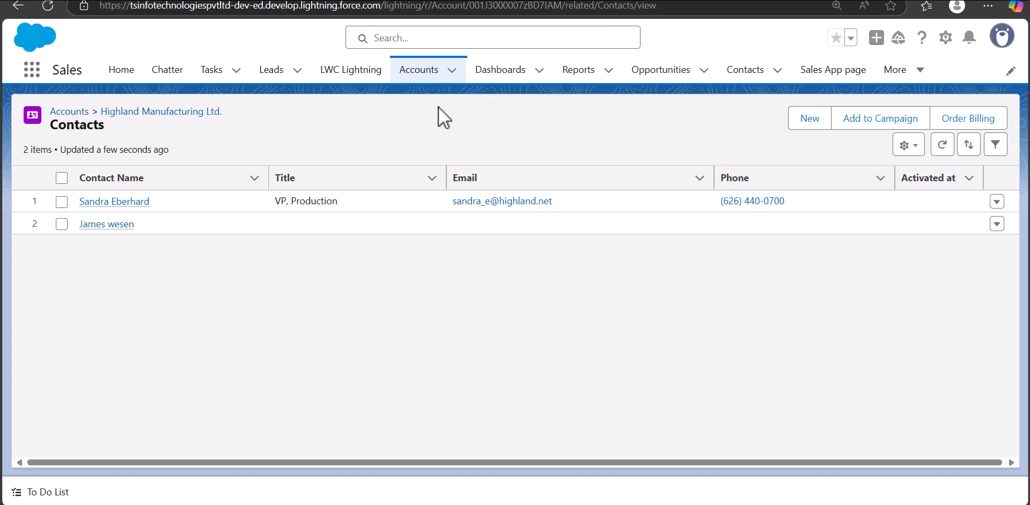
# - Return to the account record page and re-save it in Lightning App Builder
pyautogui.hotkey('alt', 'Left')
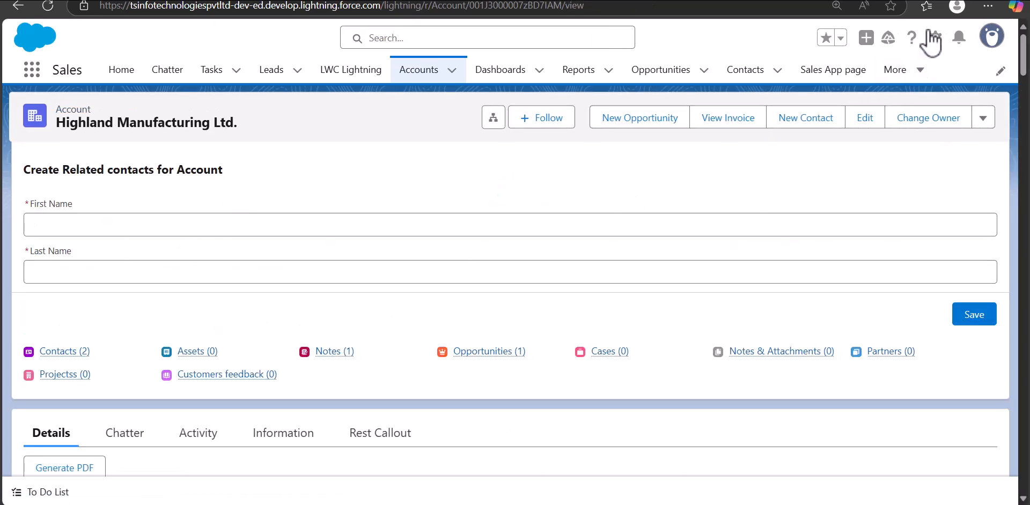
pyautogui.click(934, 39)
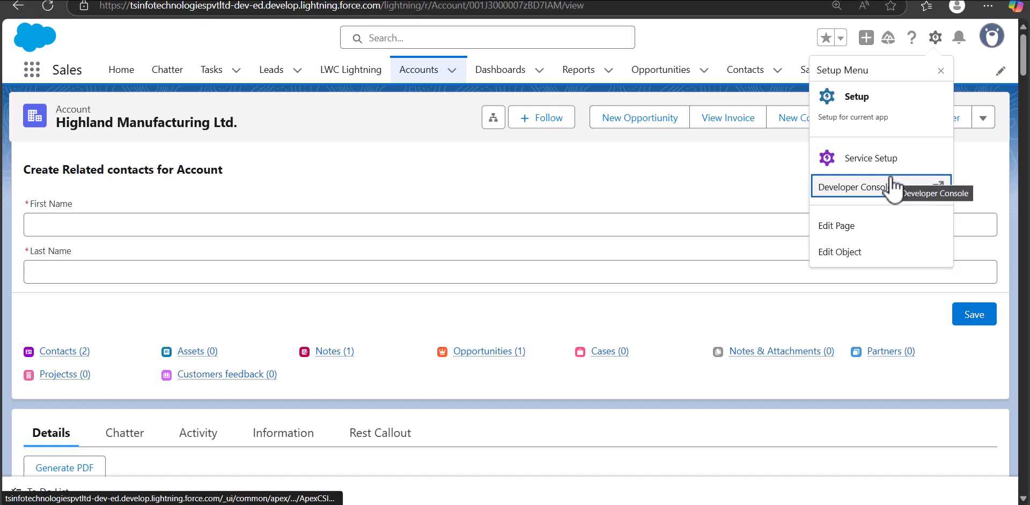
pyautogui.click(865, 225)
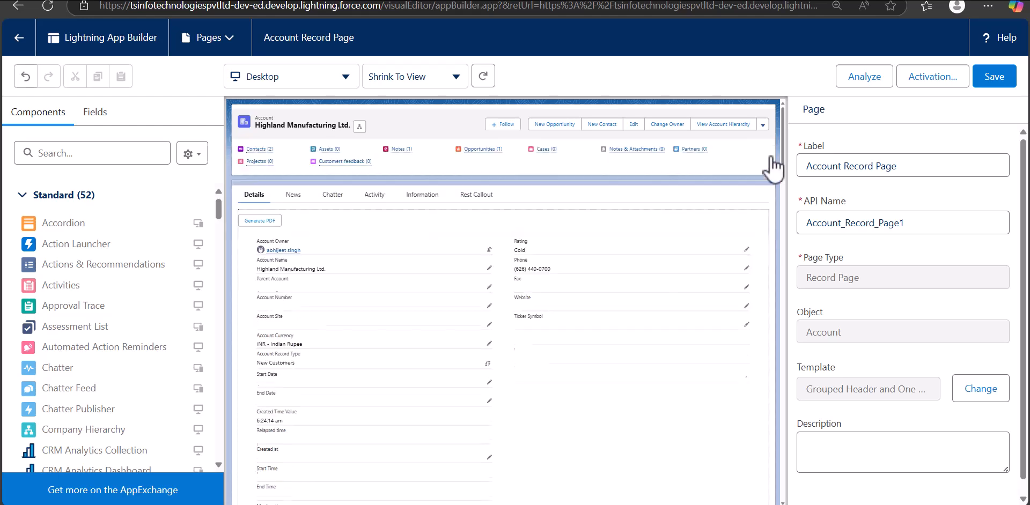
pyautogui.click(993, 81)
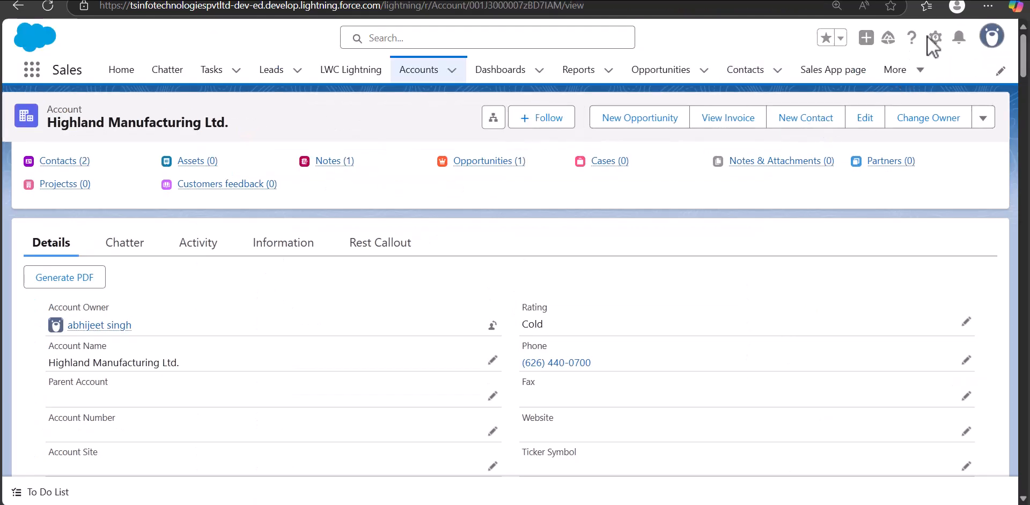
# - Search 'flows' in Setup Quick Find and open the Flows list
pyautogui.click(934, 38)
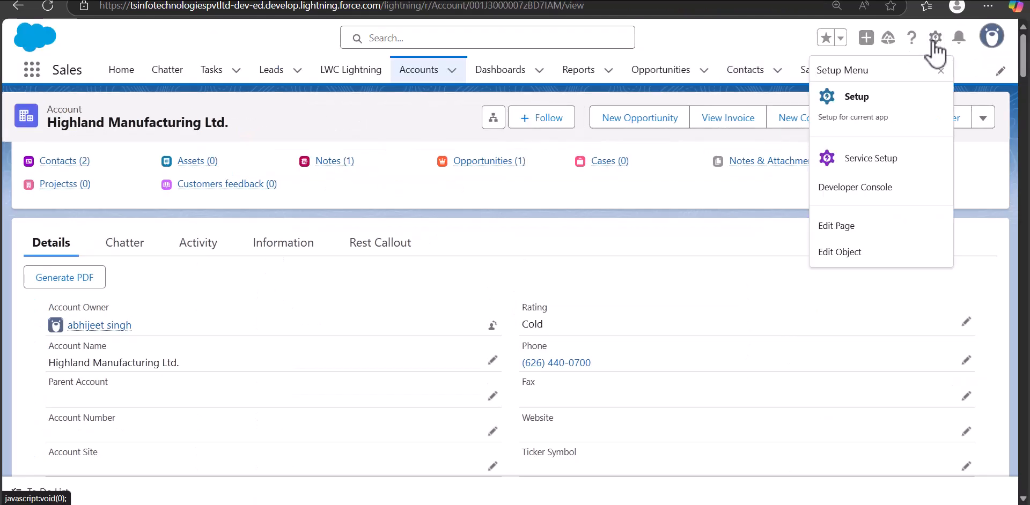
pyautogui.click(881, 121)
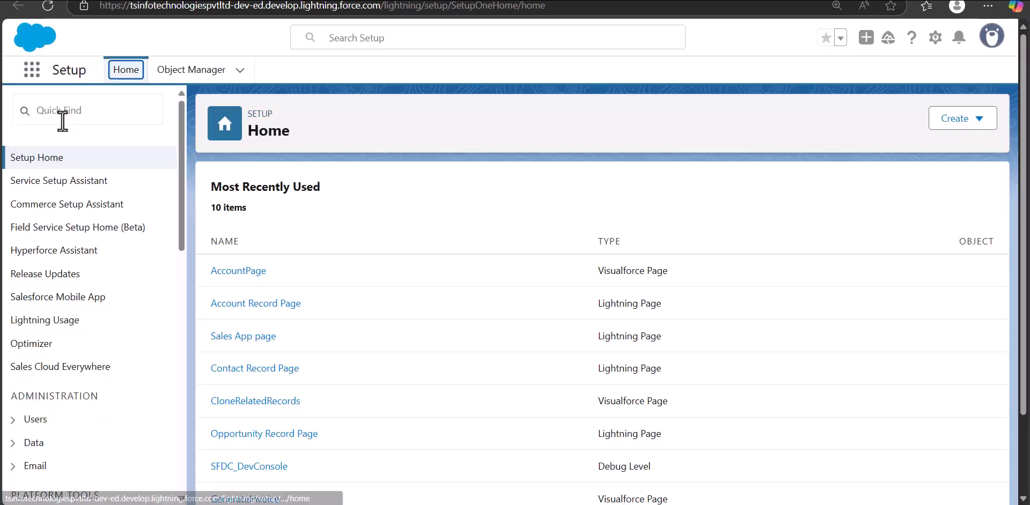
pyautogui.click(63, 110)
pyautogui.write('flows')
pyautogui.click(54, 180)
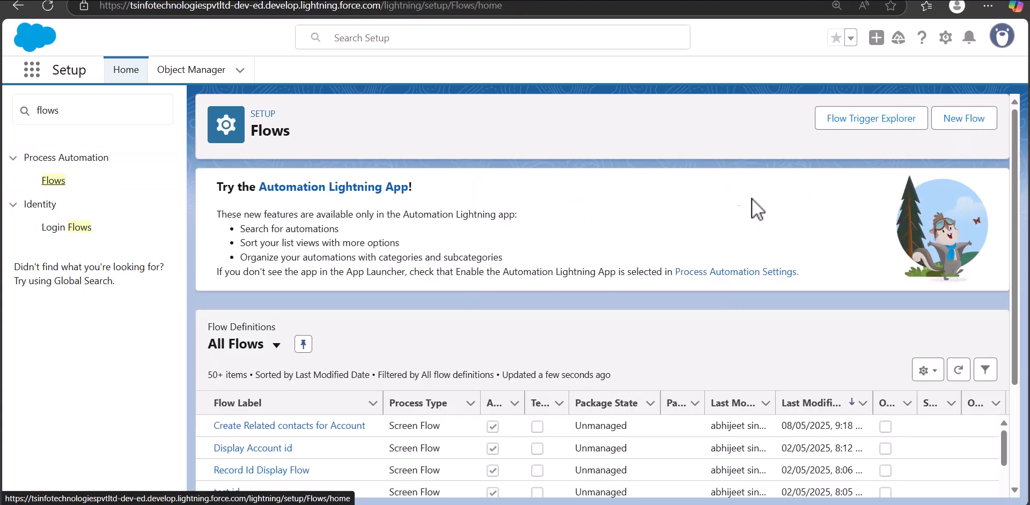
# - Start a new flow from scratch as a Screen Flow
pyautogui.click(949, 120)
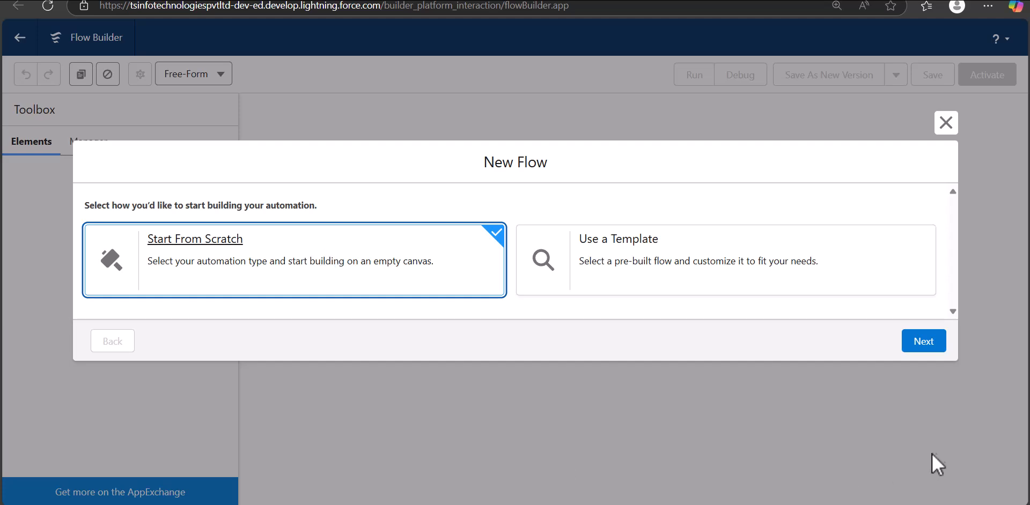
pyautogui.click(926, 352)
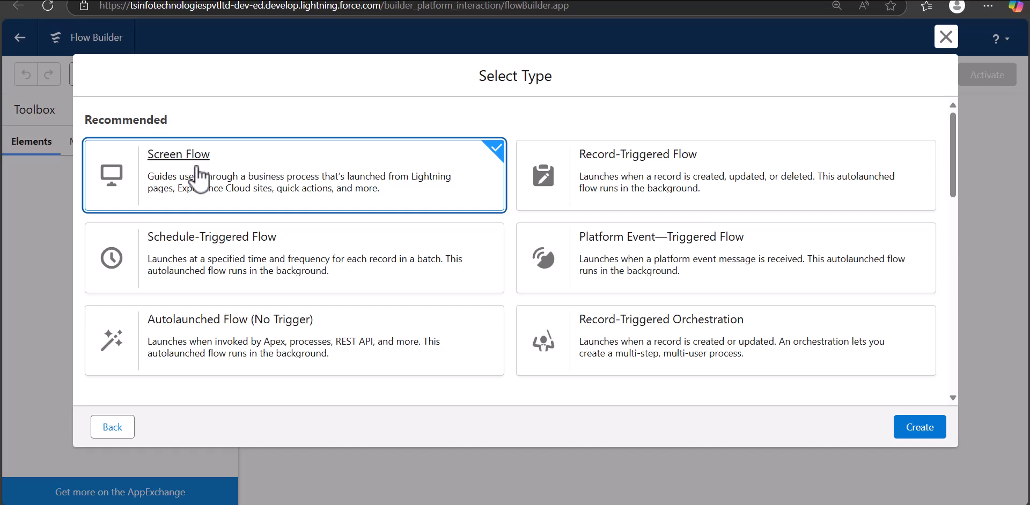
pyautogui.click(934, 433)
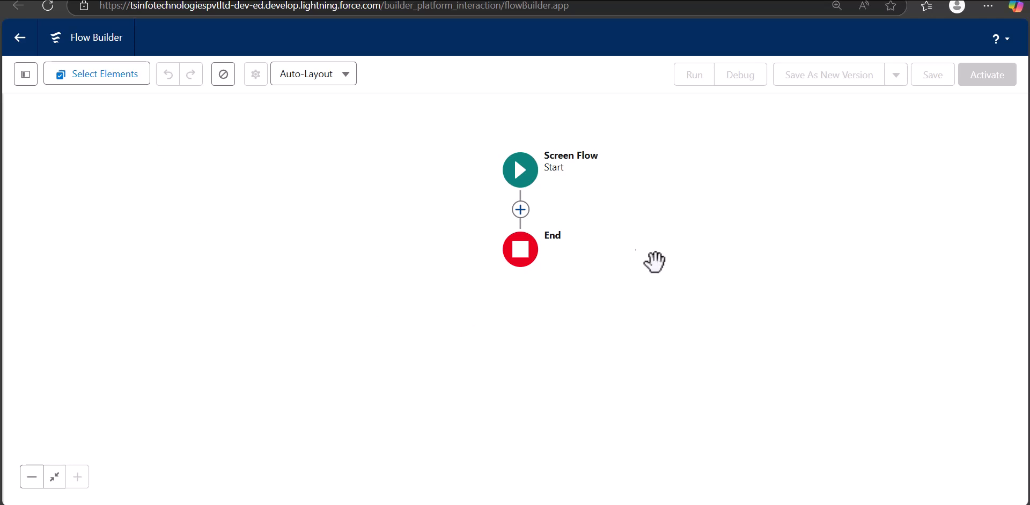
# - Create a variable resource named recordId with Text data type, available for input
pyautogui.click(27, 75)
pyautogui.click(62, 210)
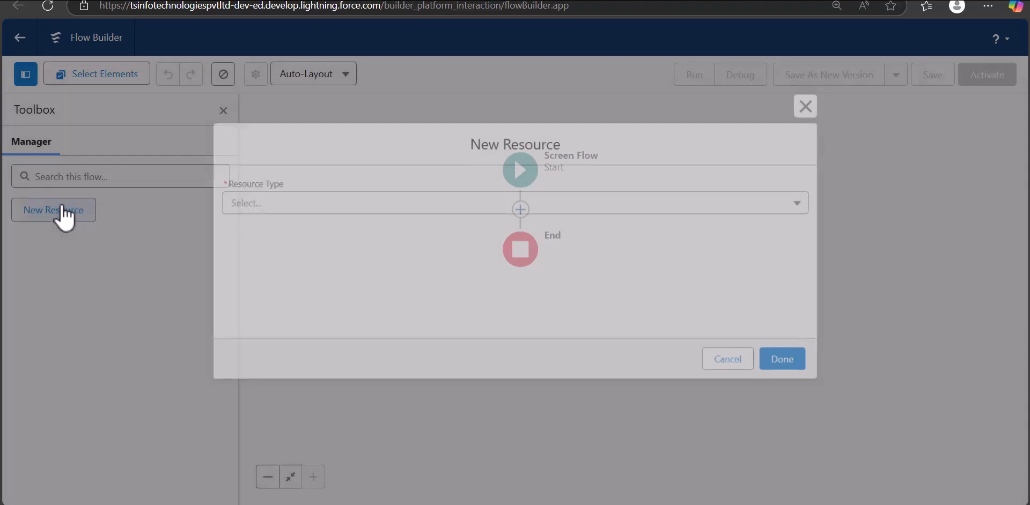
pyautogui.click(472, 210)
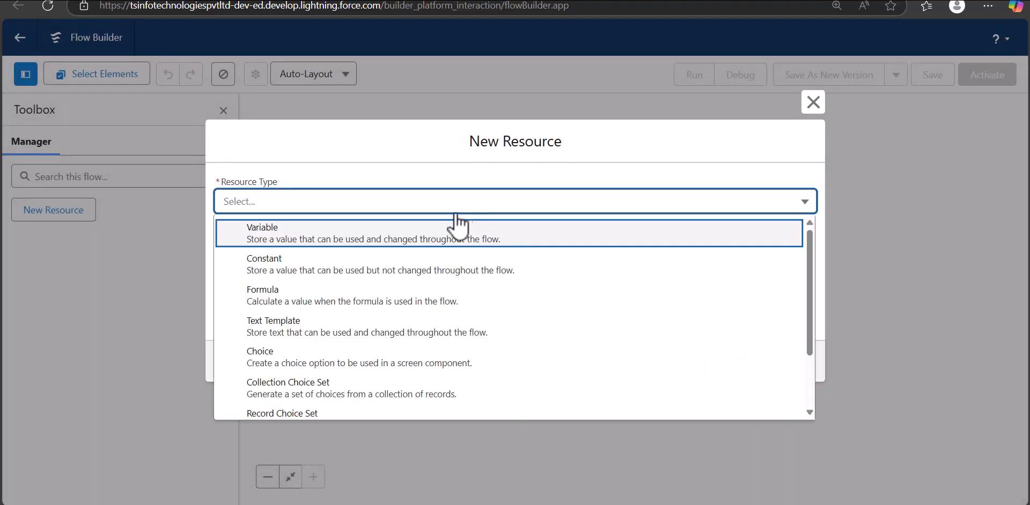
pyautogui.click(426, 234)
pyautogui.click(370, 234)
pyautogui.write('record')
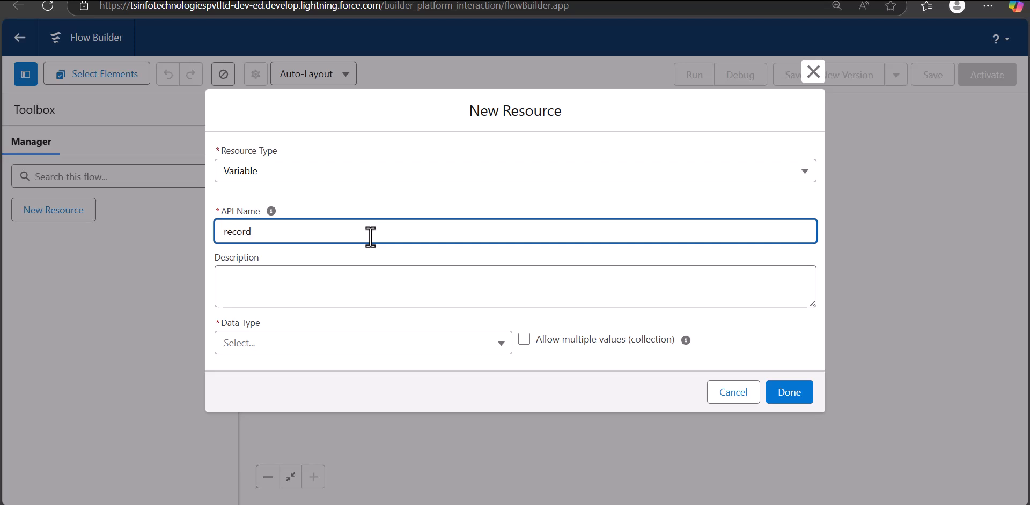
pyautogui.click(456, 343)
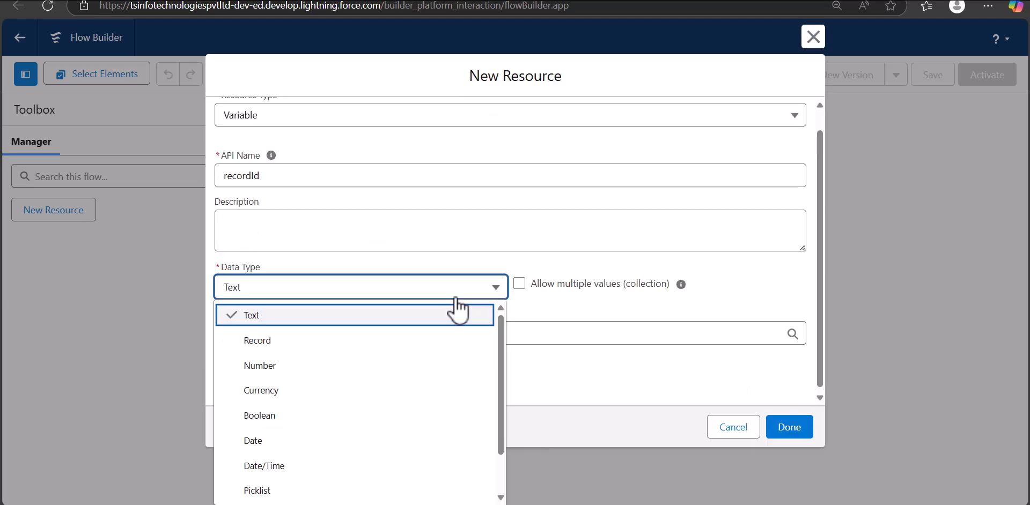
pyautogui.click(400, 315)
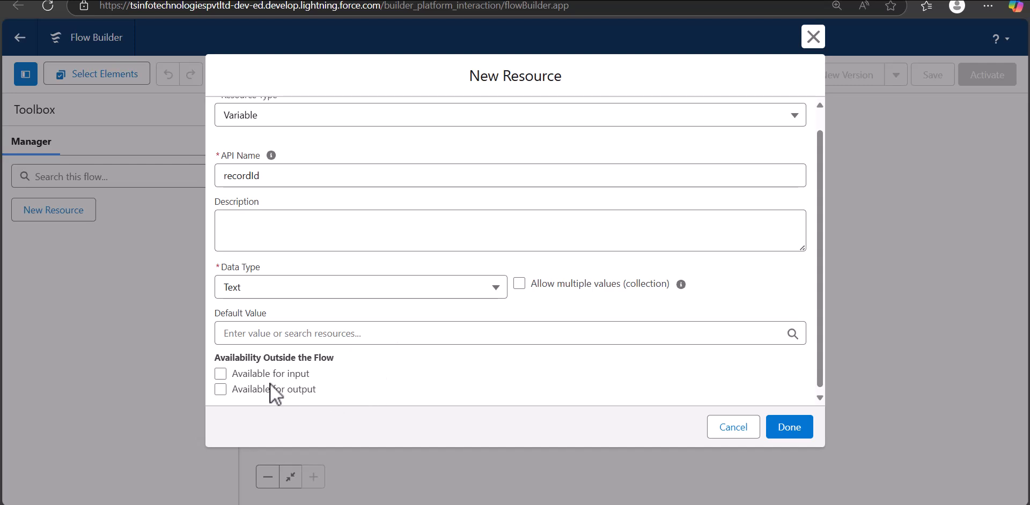
pyautogui.click(220, 373)
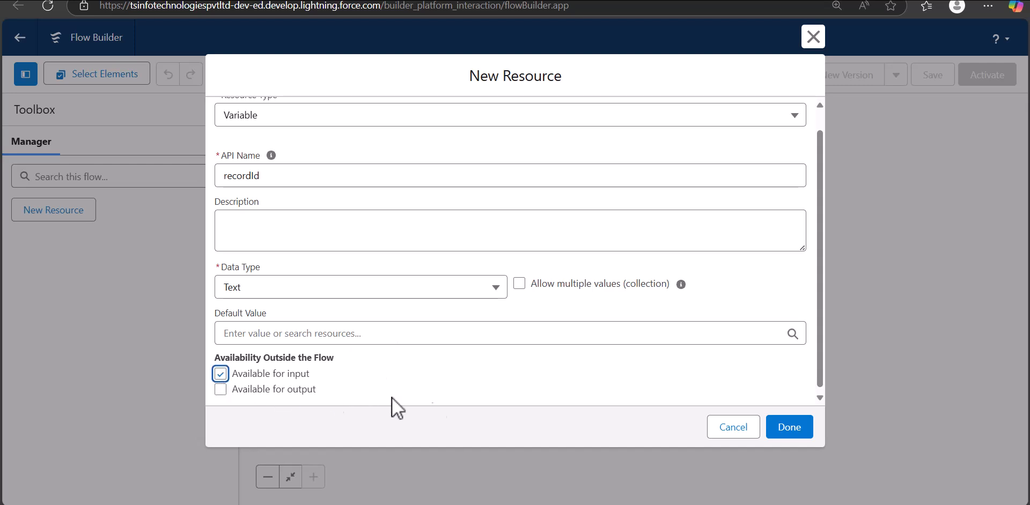
pyautogui.click(787, 428)
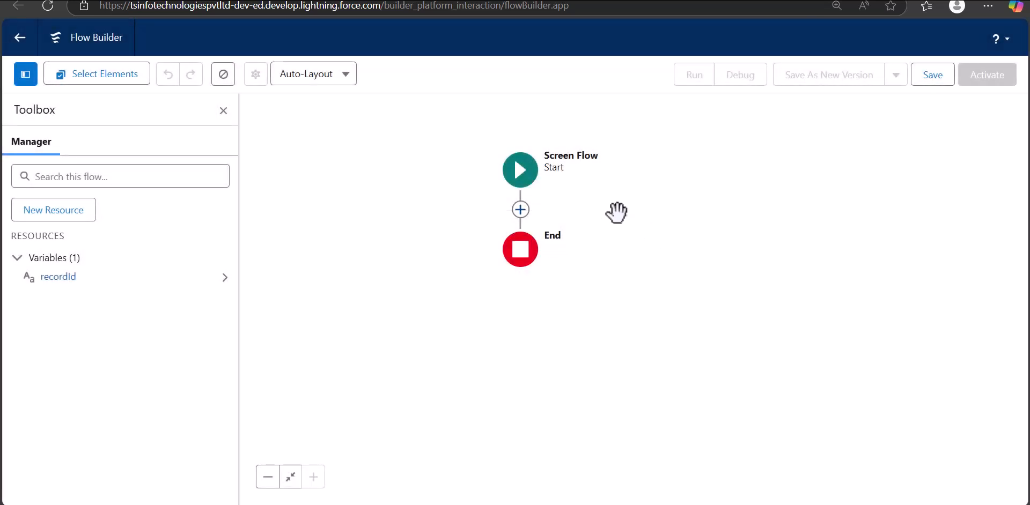
# - Add a screen labelled 'Contact details' between Start and End
pyautogui.click(222, 110)
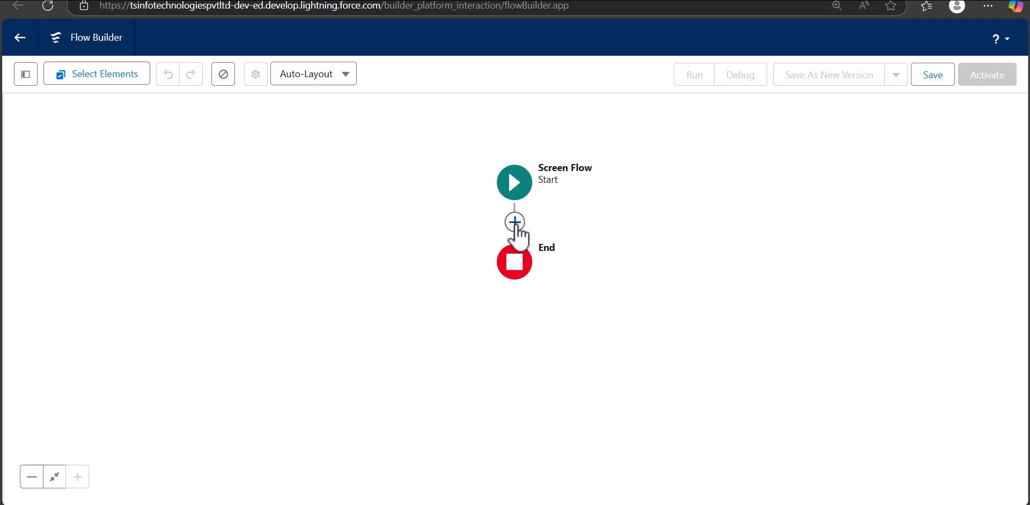
pyautogui.click(514, 222)
pyautogui.click(497, 341)
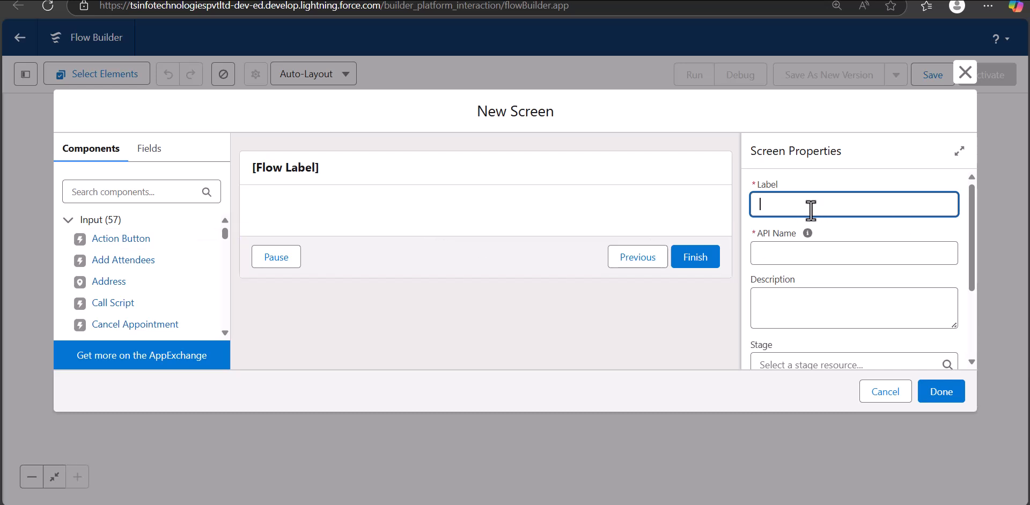
pyautogui.write('Contact details')
pyautogui.click(811, 254)
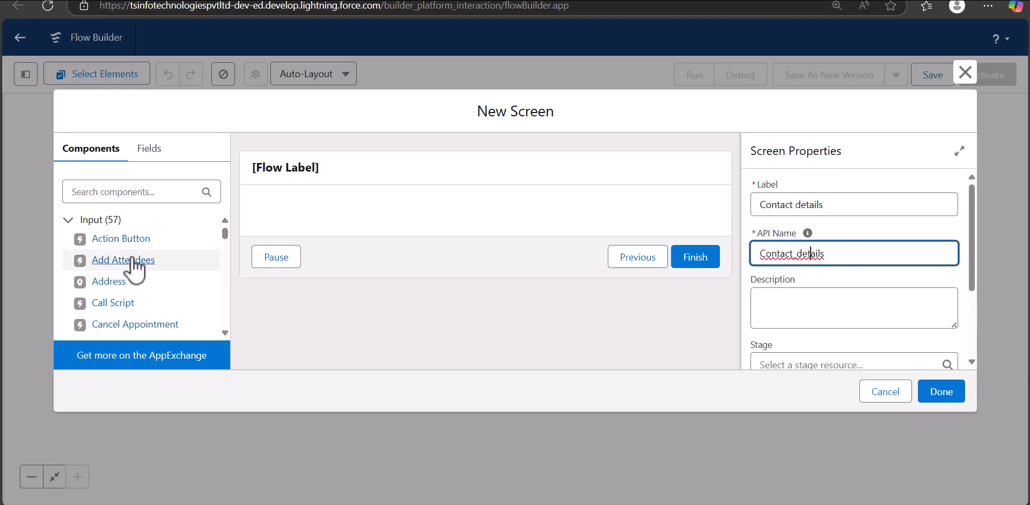
# - Place two Text input components on the Contact details screen
pyautogui.click(141, 196)
pyautogui.write('text')
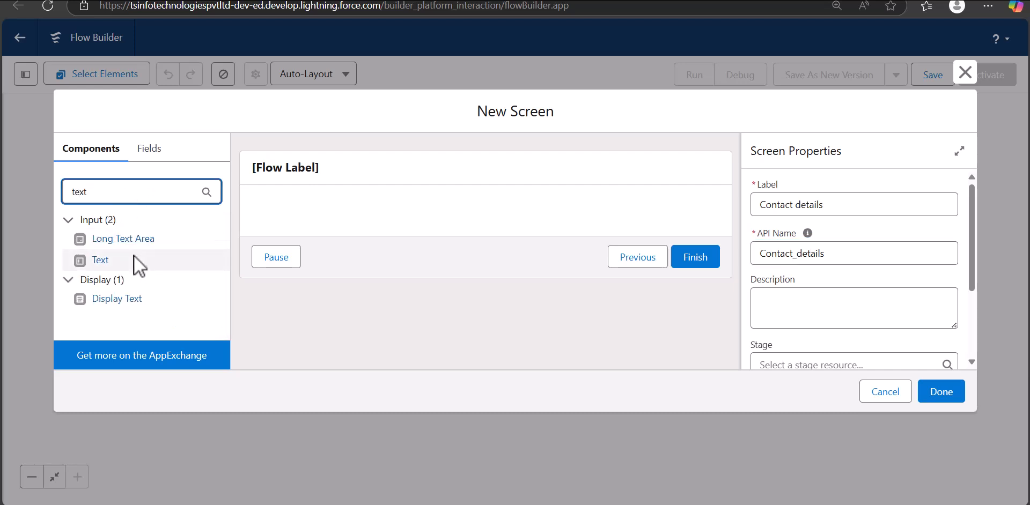
pyautogui.moveTo(133, 260); pyautogui.dragTo(301, 223)
pyautogui.moveTo(100, 259); pyautogui.dragTo(322, 267)
# - Label the first Text input 'First Name' and make it required
pyautogui.click(285, 233)
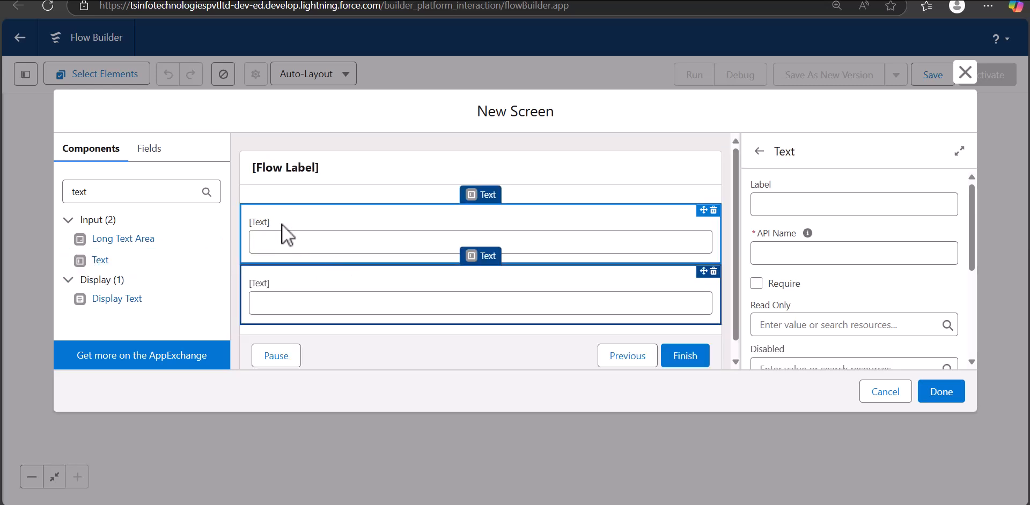
pyautogui.click(800, 209)
pyautogui.write('First Name')
pyautogui.press('Tab')
pyautogui.click(865, 268)
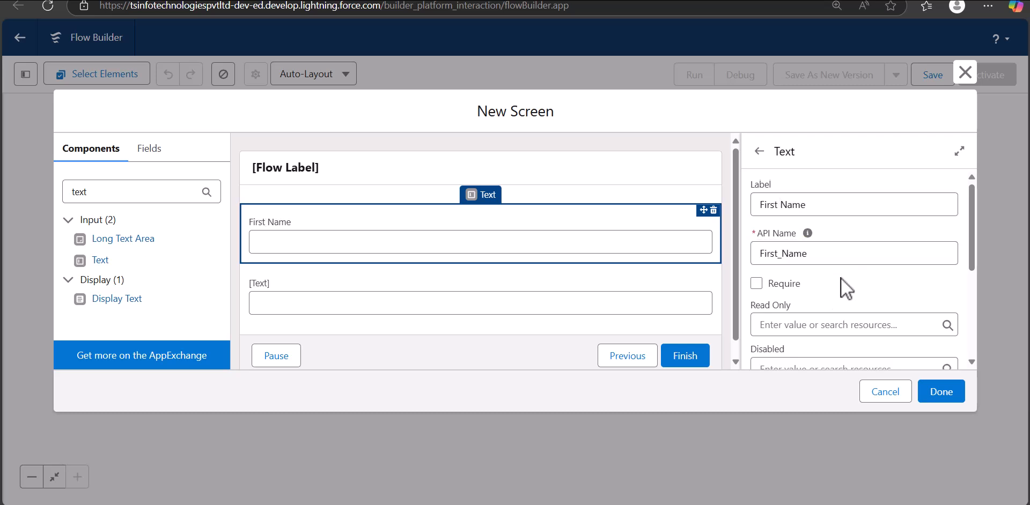
pyautogui.scroll(-1, 841, 278)
pyautogui.click(757, 216)
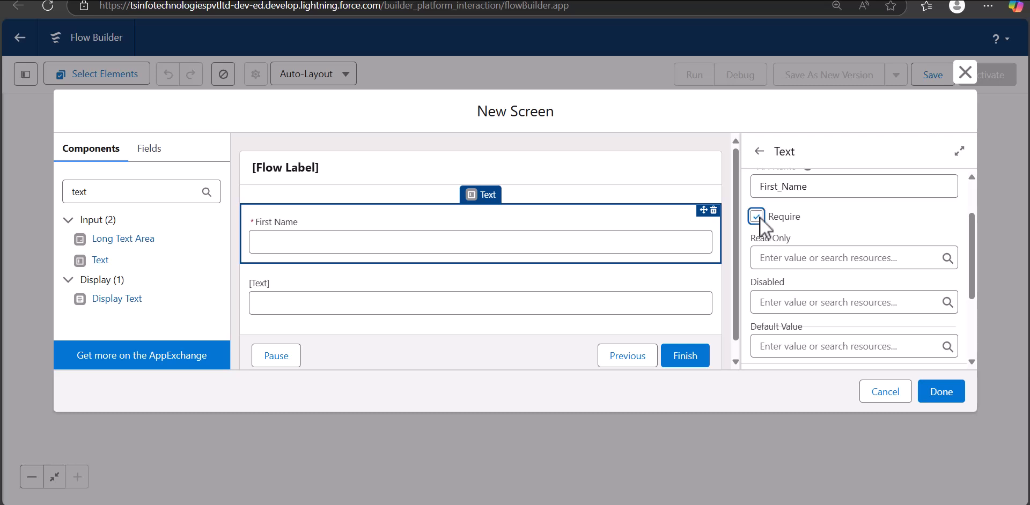
# - Label the second Text input 'Last Name', make it required, and finish the screen
pyautogui.click(328, 294)
pyautogui.click(830, 206)
pyautogui.write('Last Name')
pyautogui.click(898, 288)
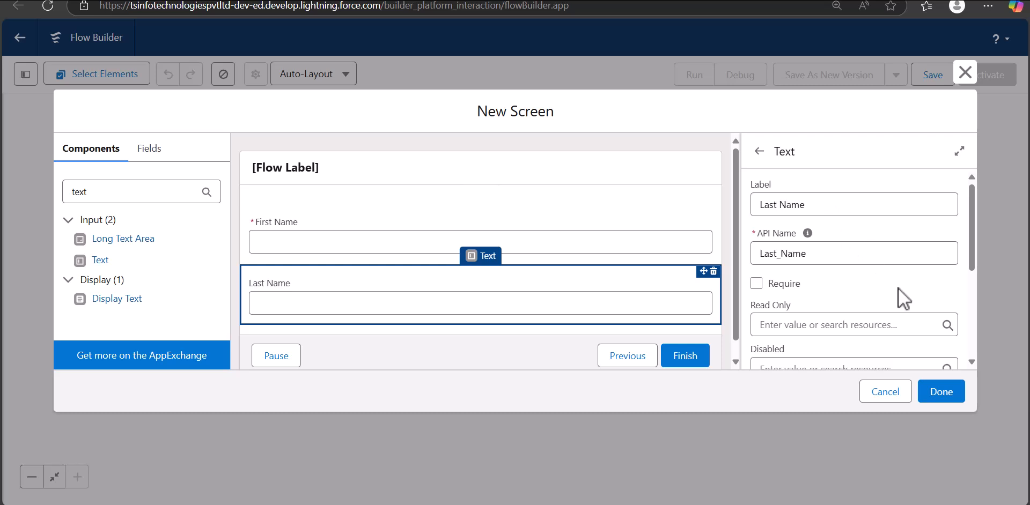
pyautogui.click(758, 287)
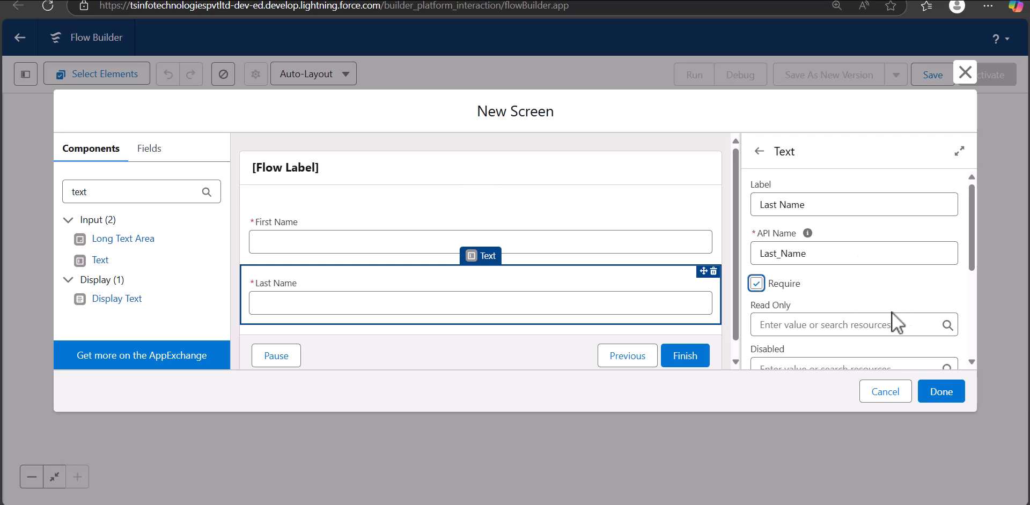
pyautogui.scroll(-1, 834, 314)
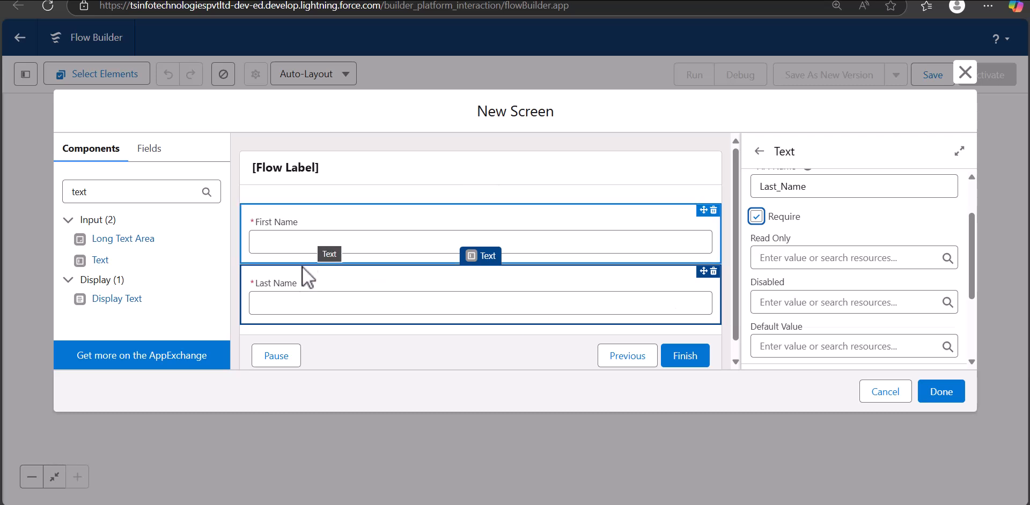
pyautogui.click(940, 391)
pyautogui.click(510, 301)
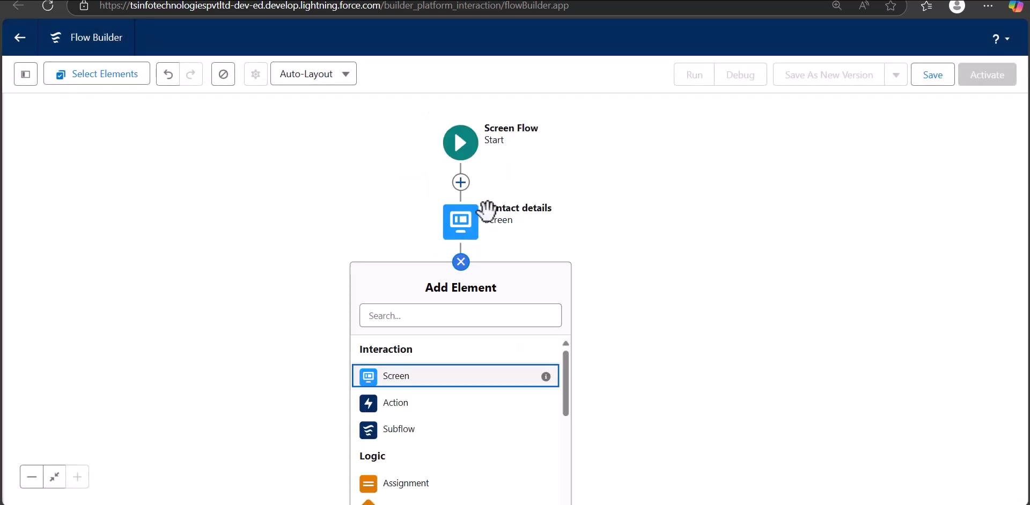
# - Add a Create Records element 'Create Contacts' setting Contact fields manually
pyautogui.scroll(-3, 481, 298)
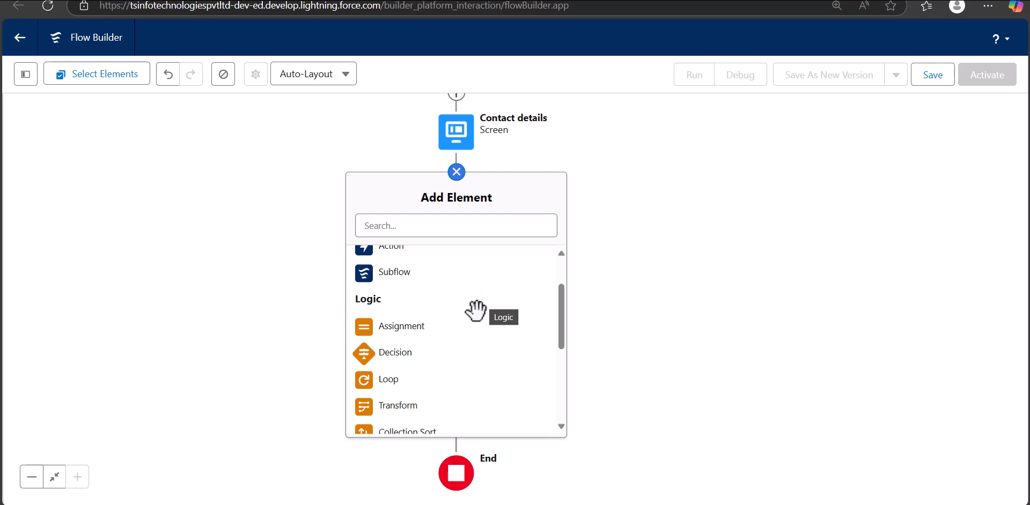
pyautogui.scroll(-1, 477, 321)
pyautogui.scroll(1, 480, 325)
pyautogui.scroll(1, 480, 321)
pyautogui.scroll(-3, 480, 317)
pyautogui.click(408, 315)
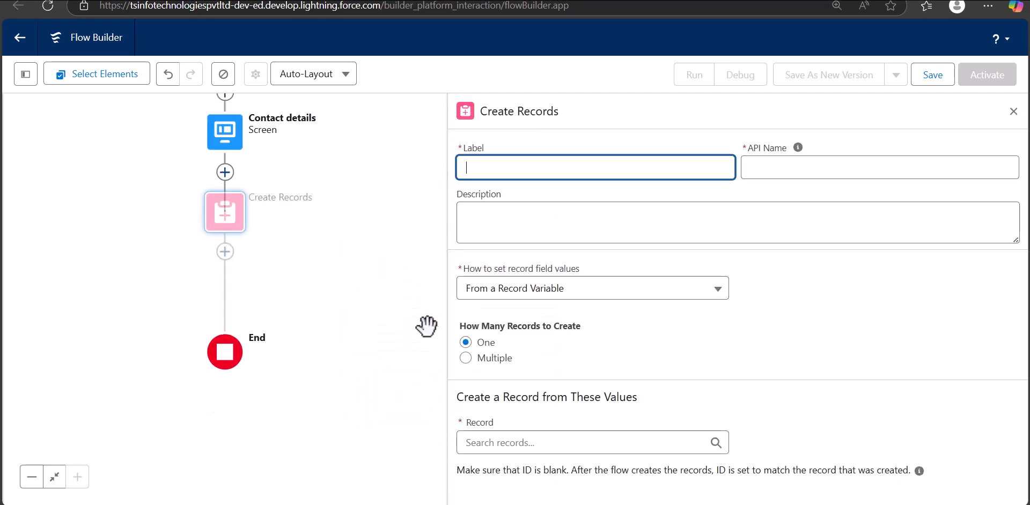
pyautogui.click(545, 171)
pyautogui.write('Create Conta')
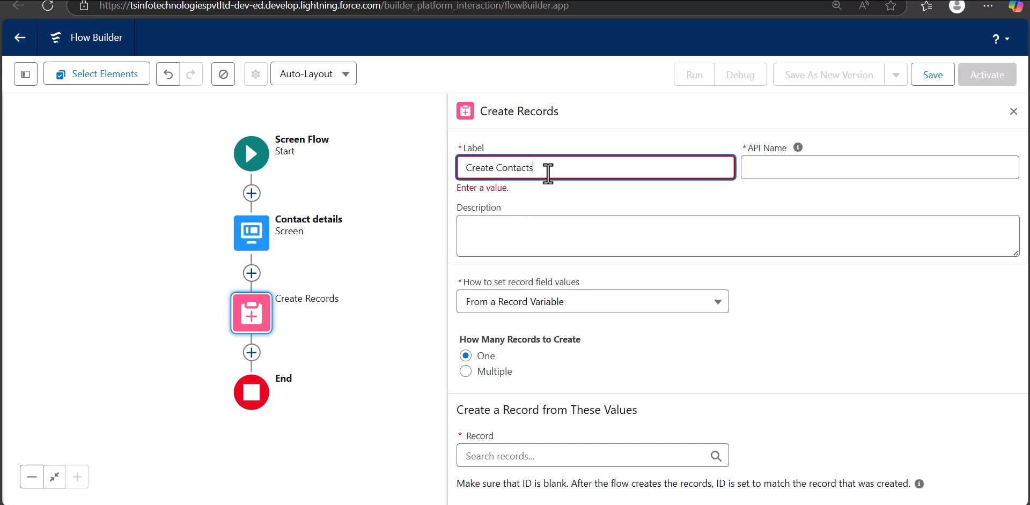
pyautogui.write('cts')
pyautogui.click(541, 301)
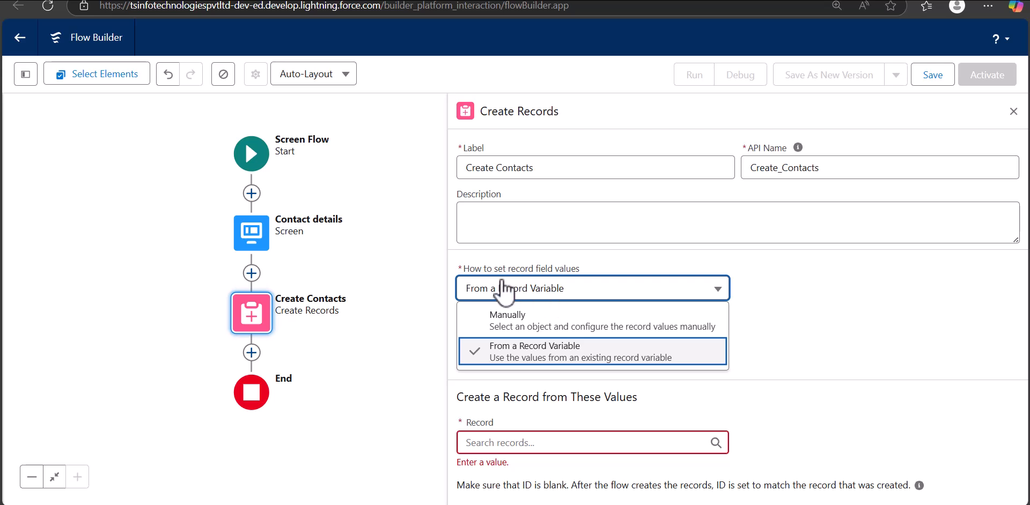
pyautogui.click(542, 320)
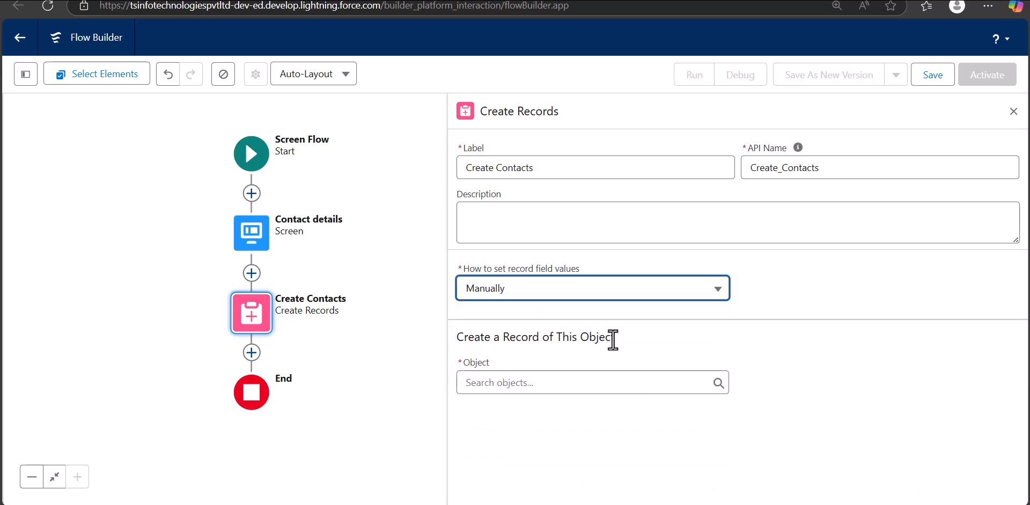
pyautogui.click(553, 381)
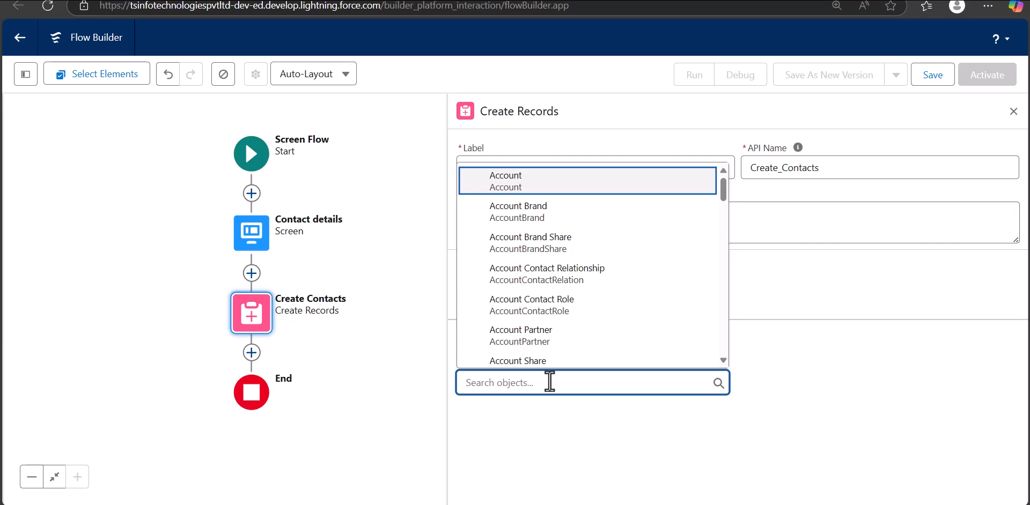
pyautogui.write('con')
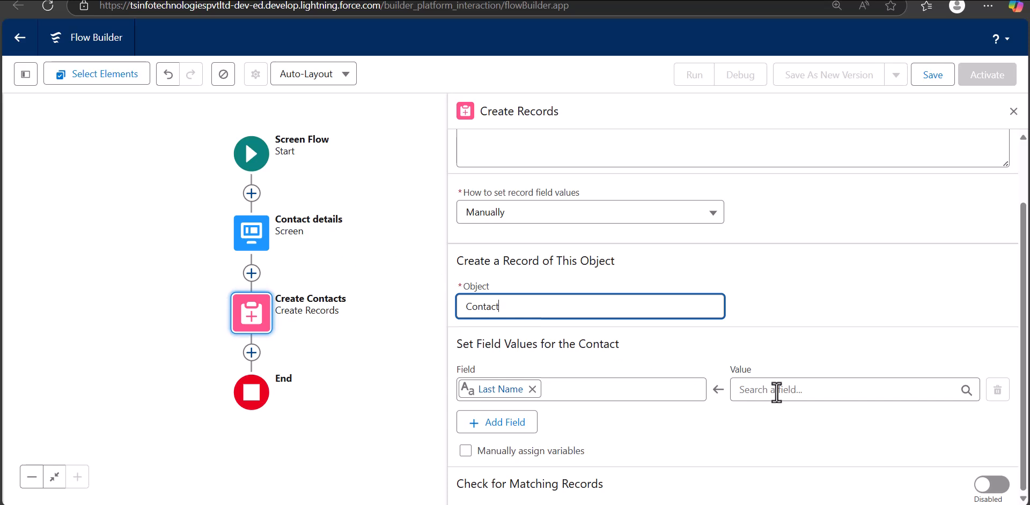
pyautogui.click(507, 344)
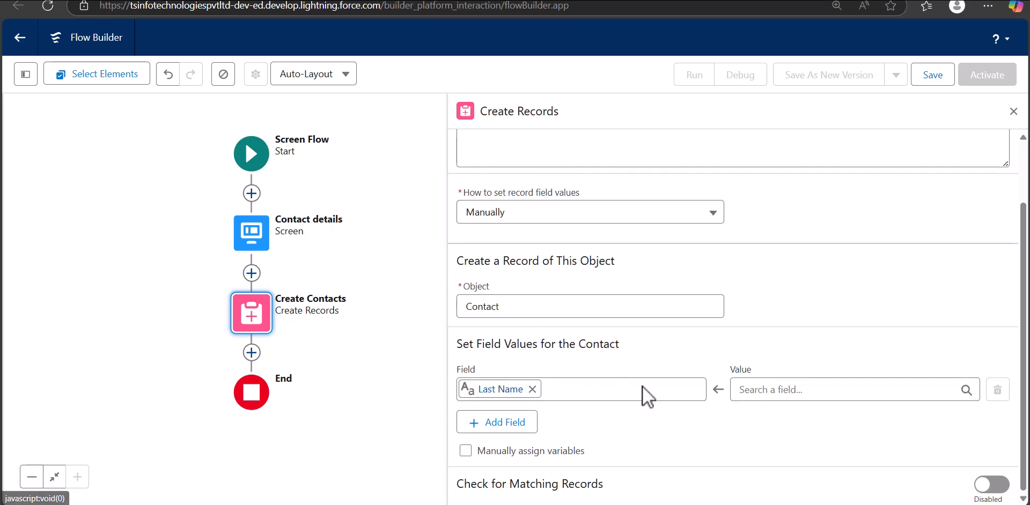
# - Map Contact Last Name and First Name to the Contact details screen inputs
pyautogui.click(772, 390)
pyautogui.scroll(1, 831, 206)
pyautogui.click(829, 206)
pyautogui.click(807, 397)
pyautogui.scroll(-1, 590, 371)
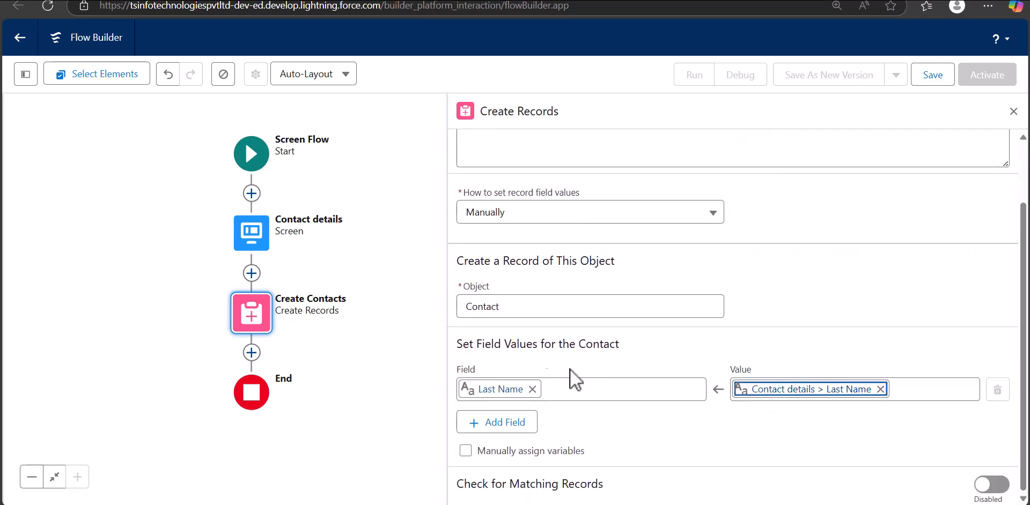
pyautogui.click(488, 423)
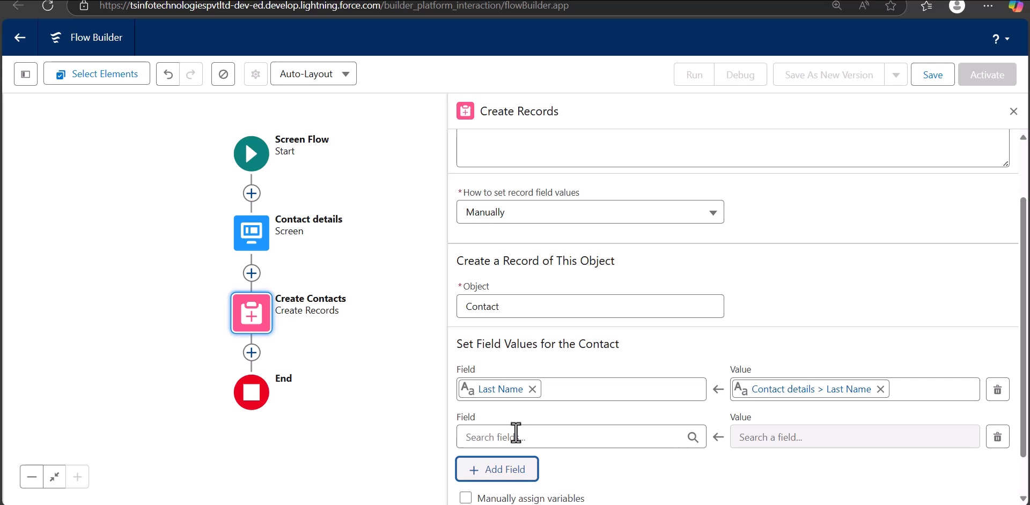
pyautogui.click(513, 435)
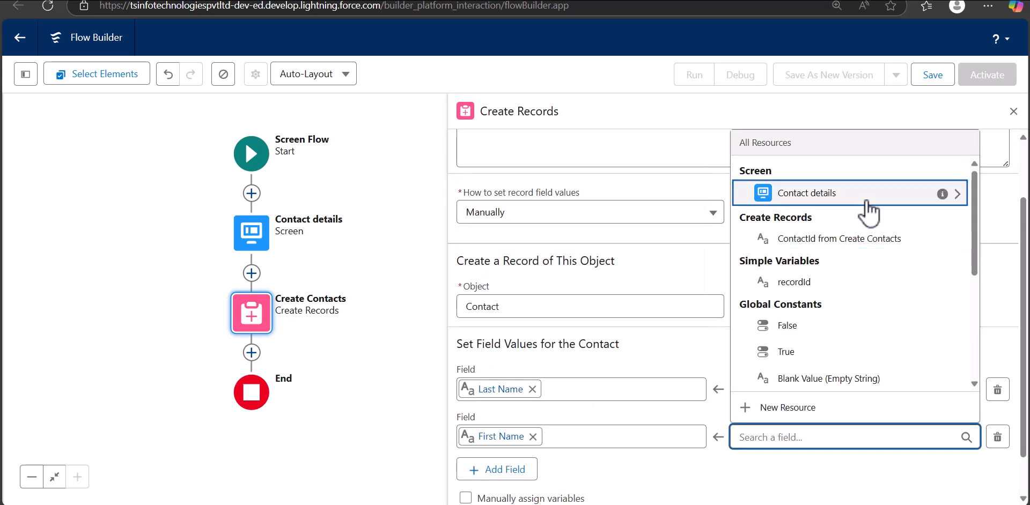
pyautogui.click(865, 202)
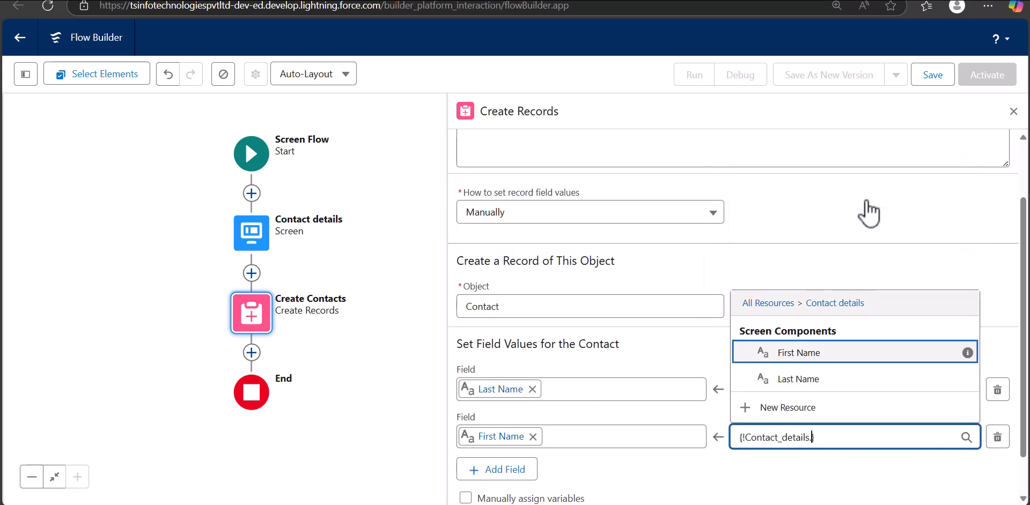
pyautogui.click(803, 382)
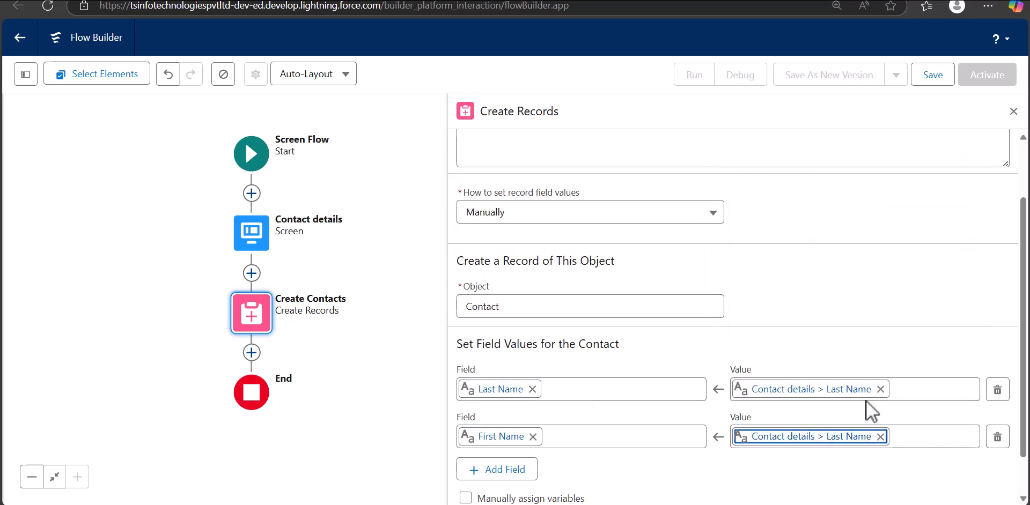
pyautogui.click(879, 436)
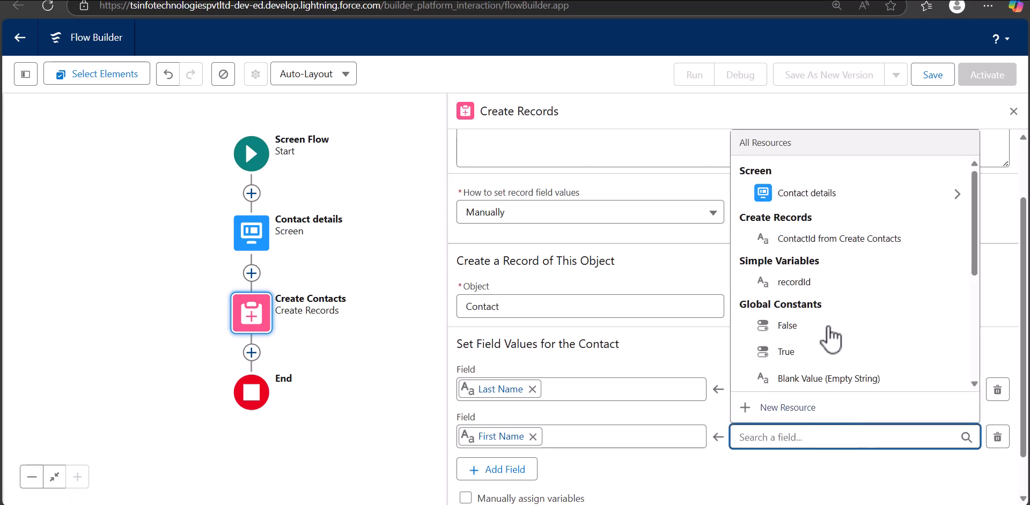
pyautogui.click(848, 197)
pyautogui.click(802, 352)
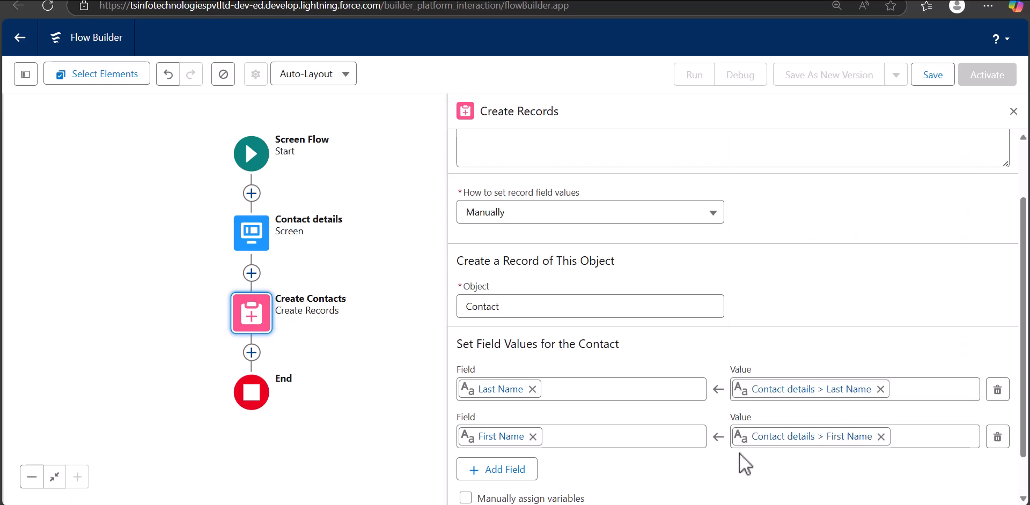
pyautogui.scroll(-1, 739, 453)
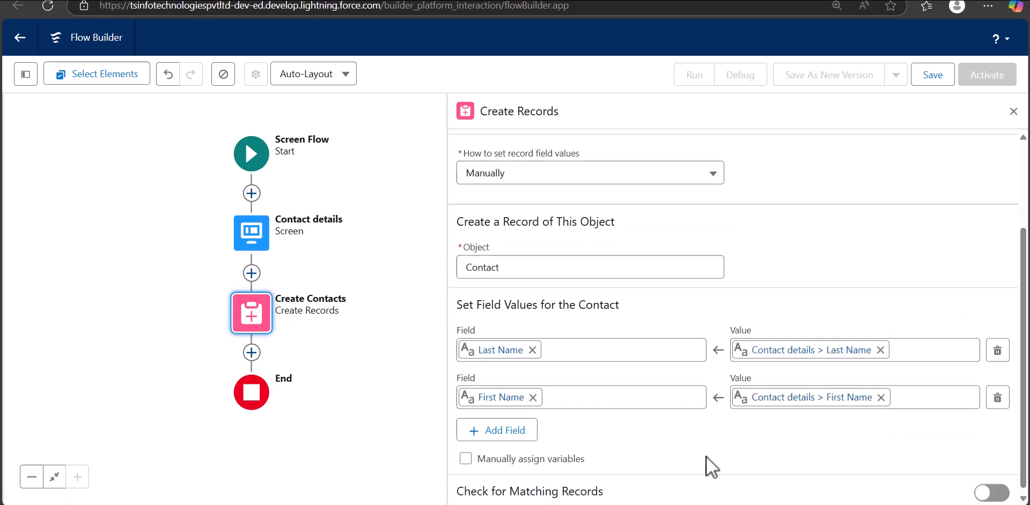
# - Map the Contact's Account ID field to the recordId variable
pyautogui.click(484, 427)
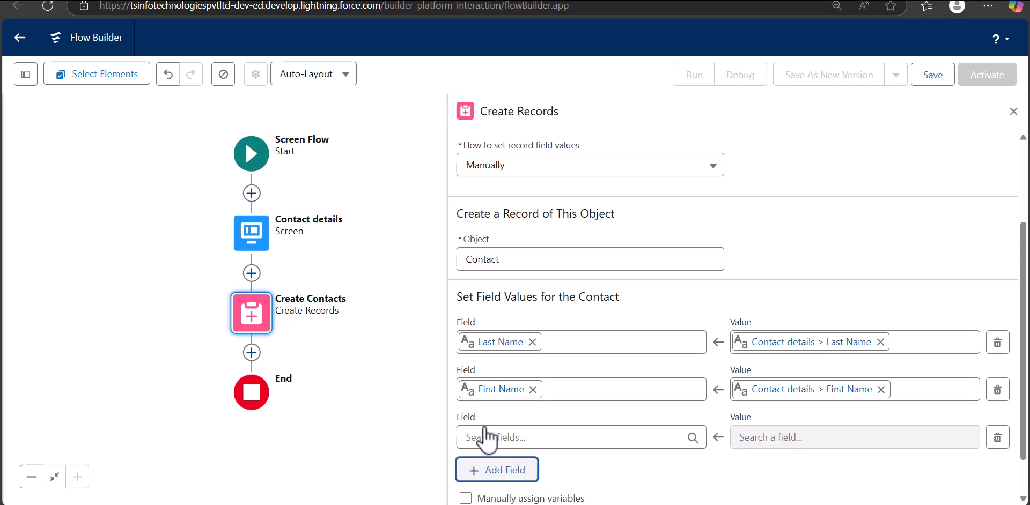
pyautogui.click(490, 437)
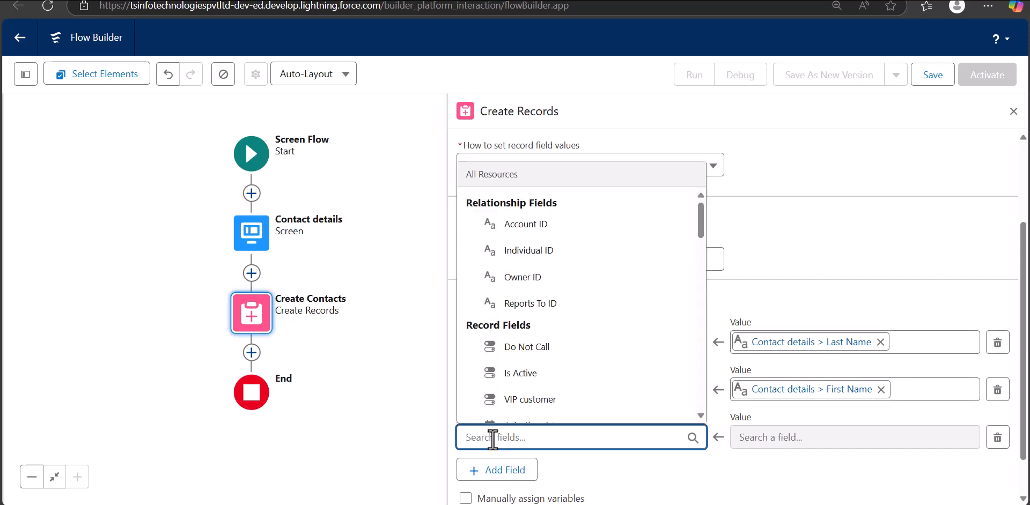
pyautogui.write('ac')
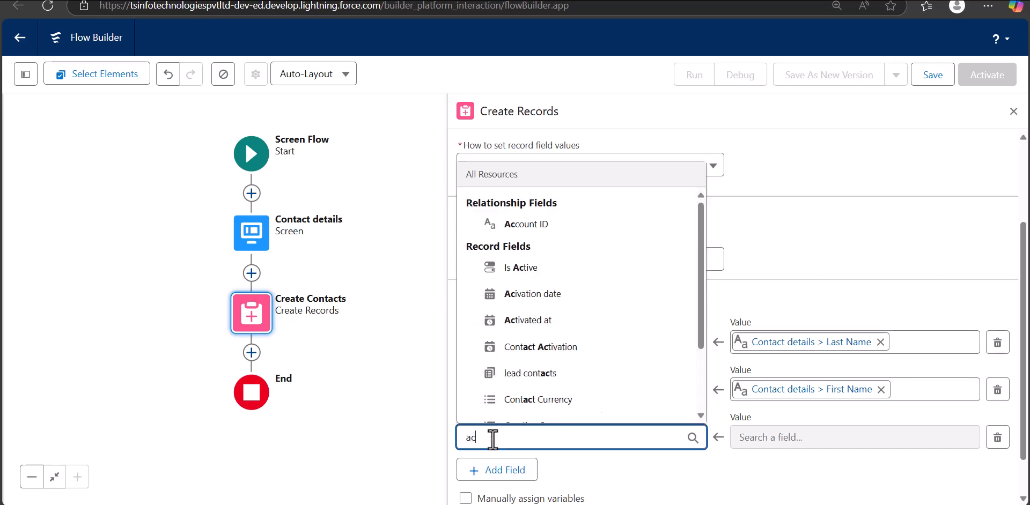
pyautogui.write('coun')
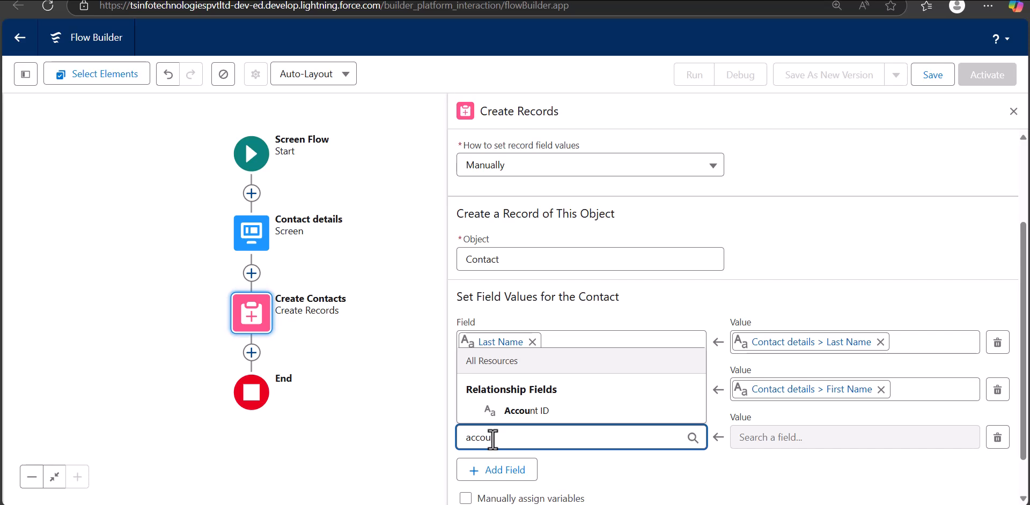
pyautogui.click(534, 411)
pyautogui.click(752, 442)
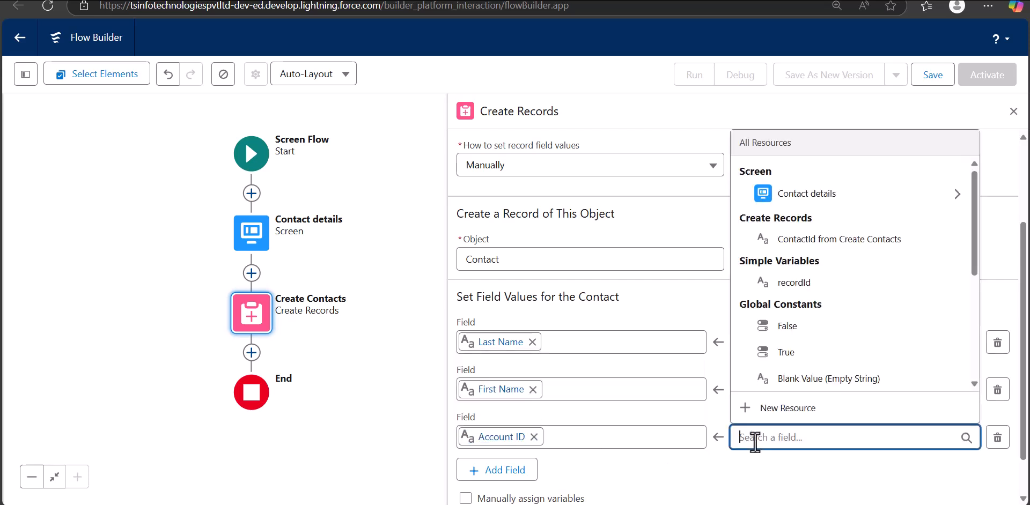
pyautogui.click(794, 283)
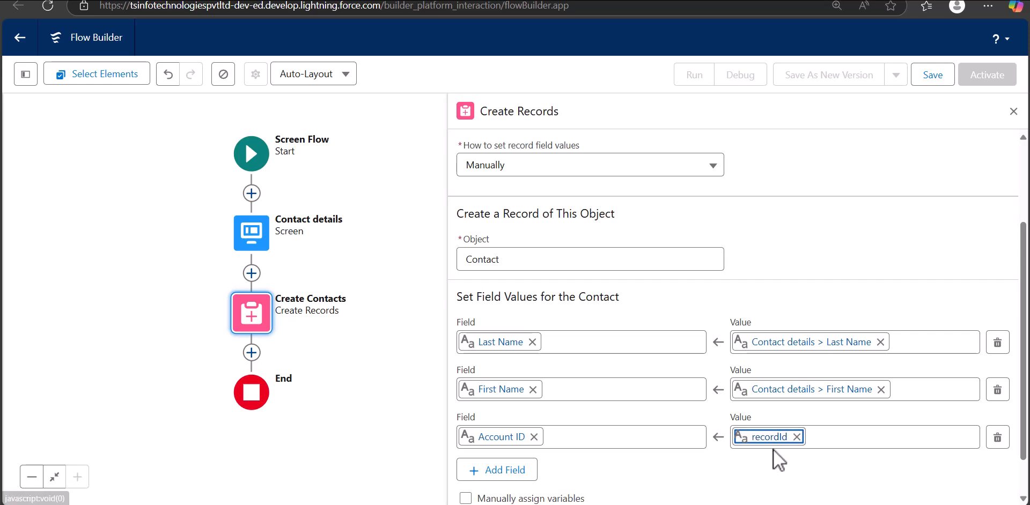
pyautogui.scroll(-1, 789, 450)
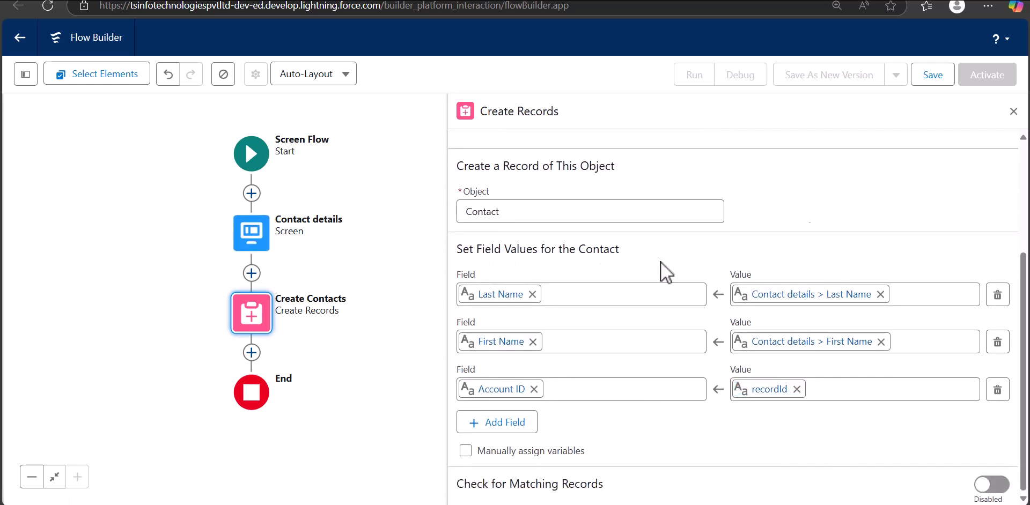
# - Save the flow as 'Related contacts' and activate it
pyautogui.click(1013, 111)
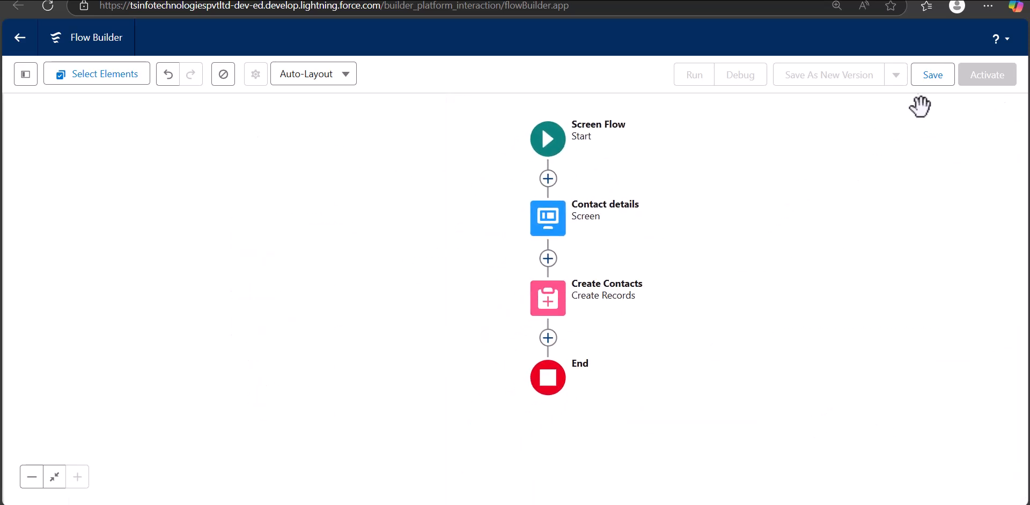
pyautogui.click(932, 77)
pyautogui.click(438, 219)
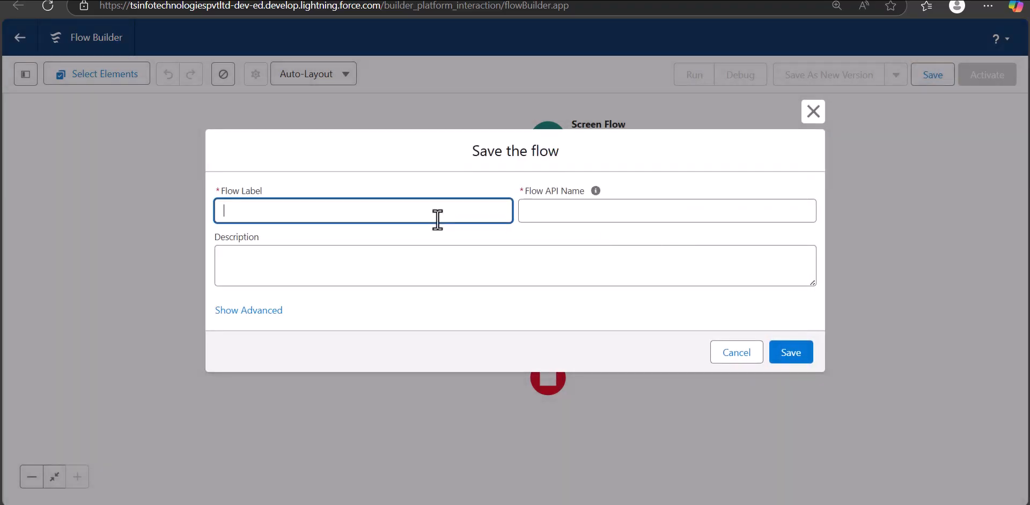
pyautogui.write('Related contacts')
pyautogui.click(562, 217)
pyautogui.click(709, 253)
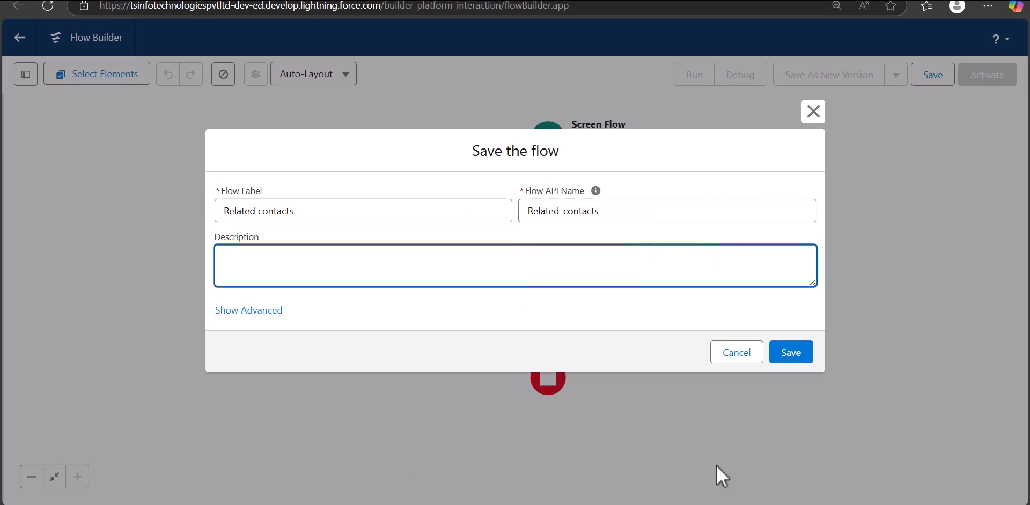
pyautogui.click(789, 353)
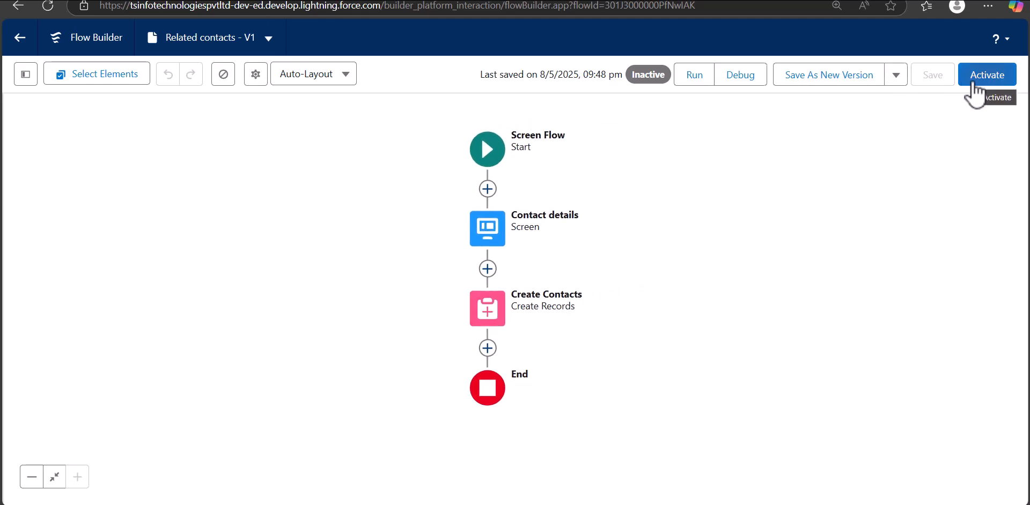
pyautogui.click(975, 89)
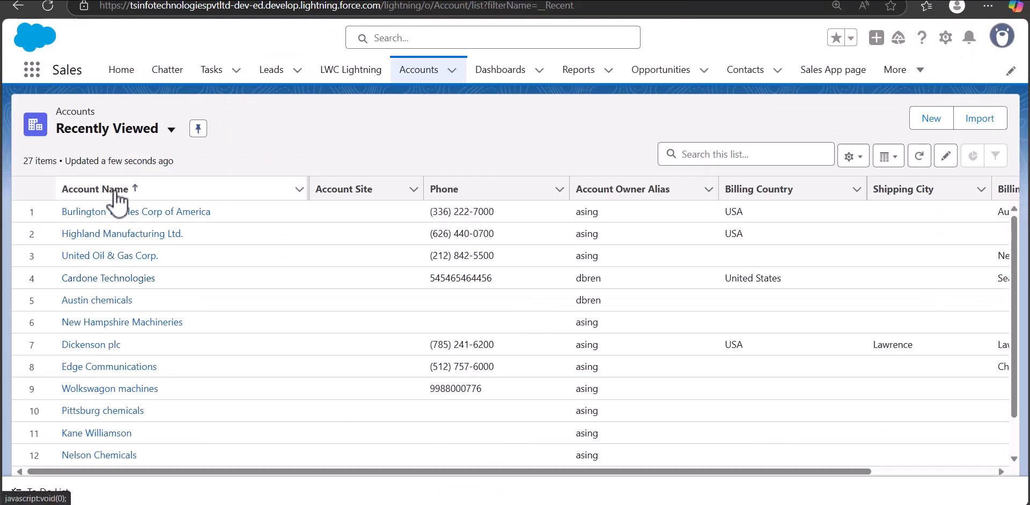
# - Open the Edge Communications account and edit its record page in Lightning App Builder
pyautogui.click(106, 366)
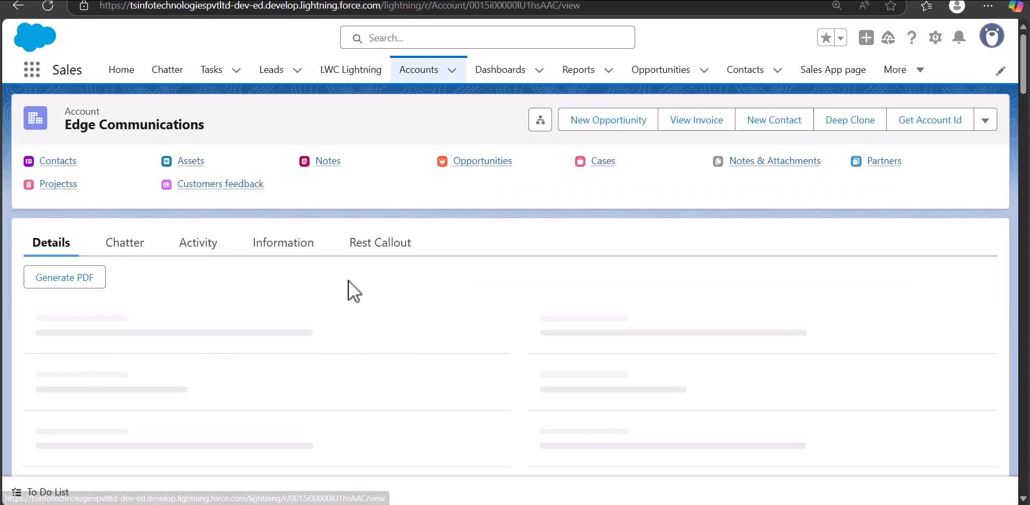
pyautogui.click(937, 42)
pyautogui.click(864, 228)
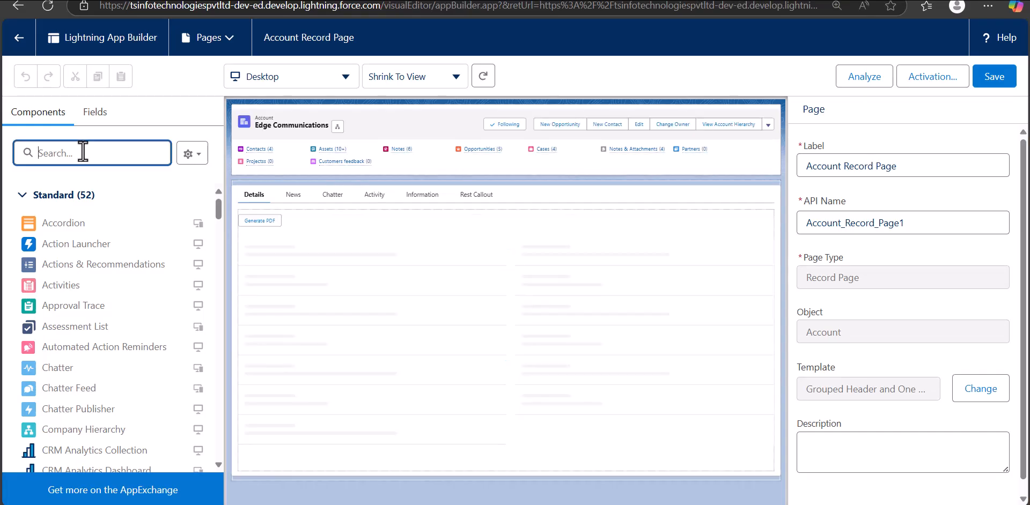
# - Place a Flow component on the page showing the Related contacts flow
pyautogui.write('flows')
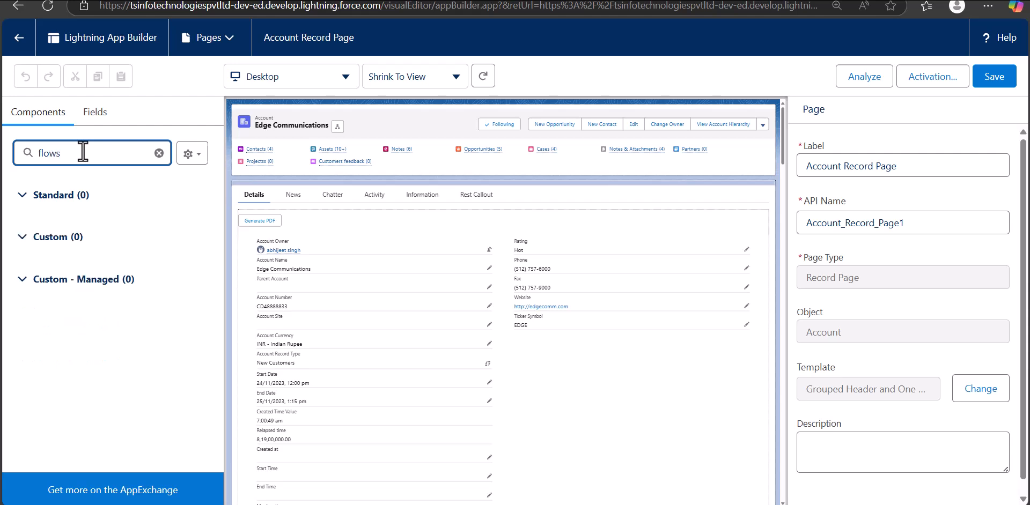
pyautogui.press('BackSpace')
pyautogui.moveTo(120, 224); pyautogui.dragTo(499, 199)
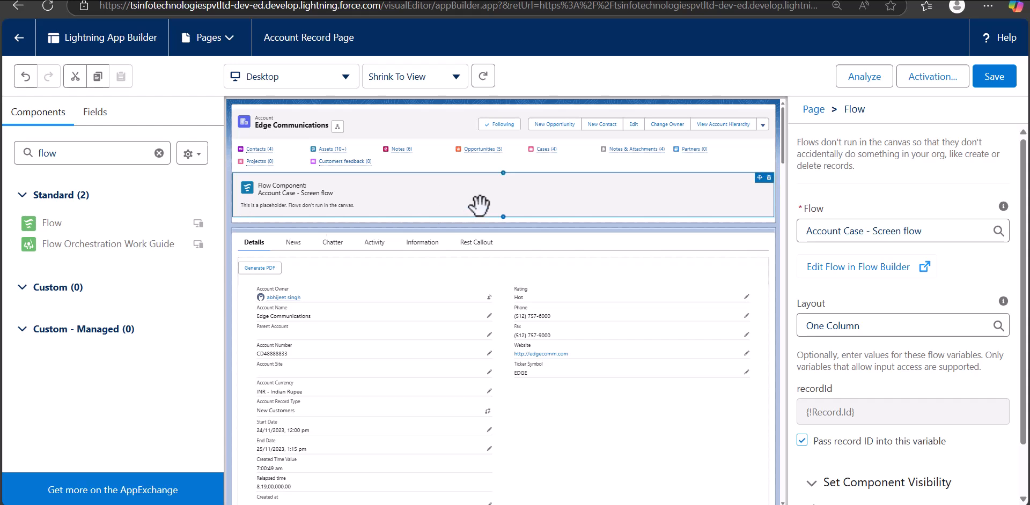
pyautogui.click(862, 231)
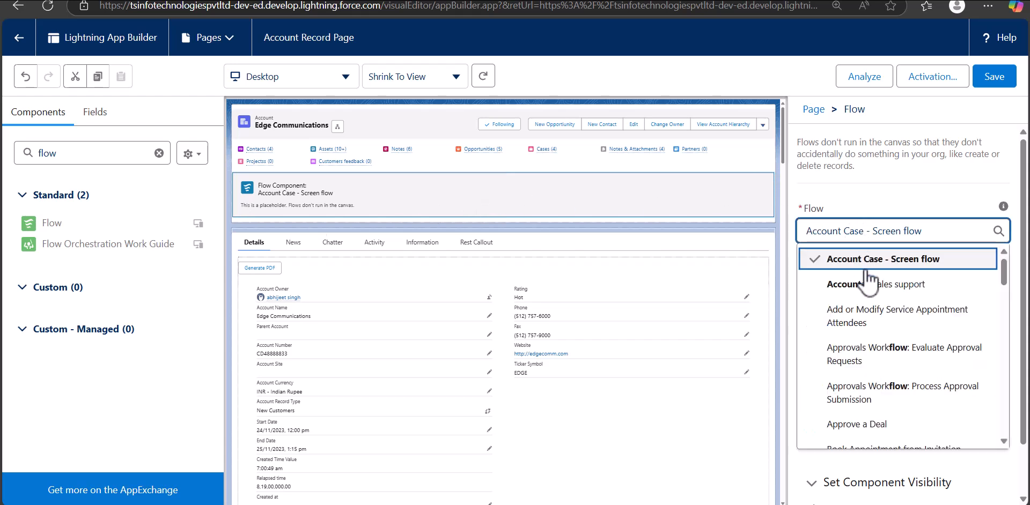
pyautogui.write('re')
pyautogui.hotkey('ctrl', 'a')
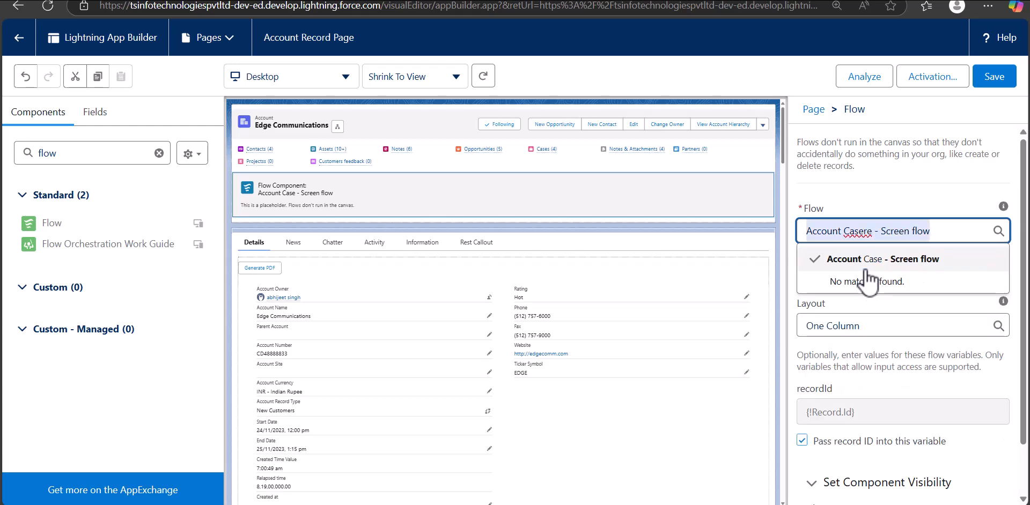
pyautogui.write('related')
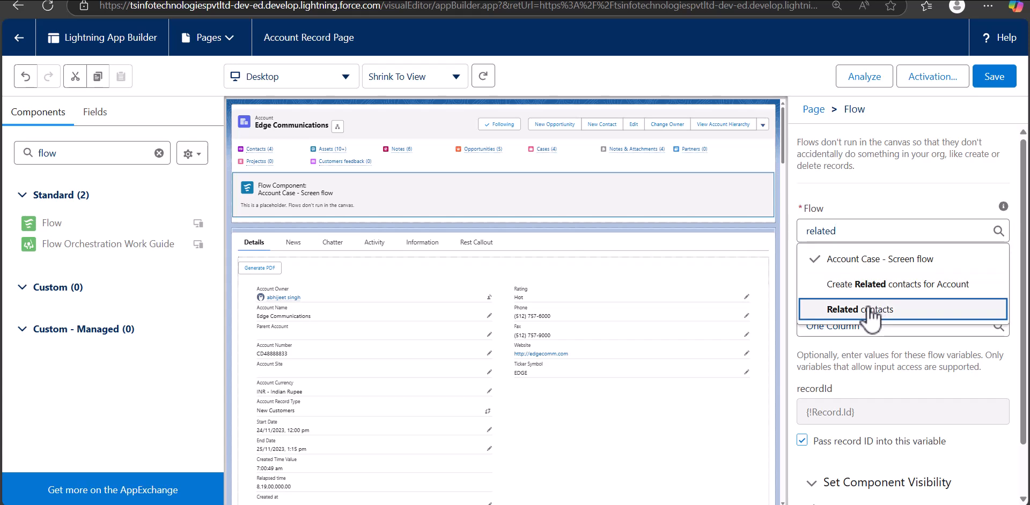
pyautogui.click(864, 310)
# - Pass the record ID into recordId, save the page, and go back
pyautogui.scroll(-1, 885, 300)
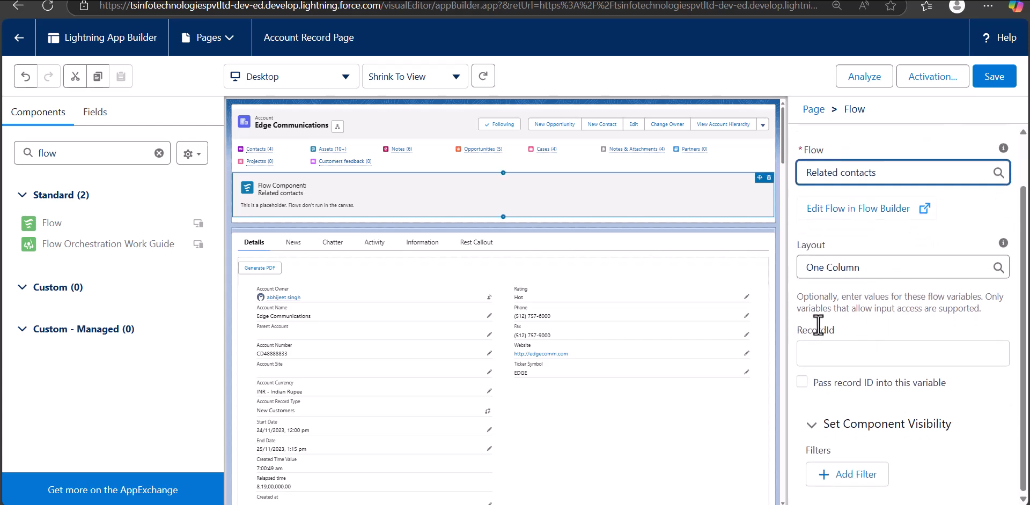
pyautogui.click(802, 382)
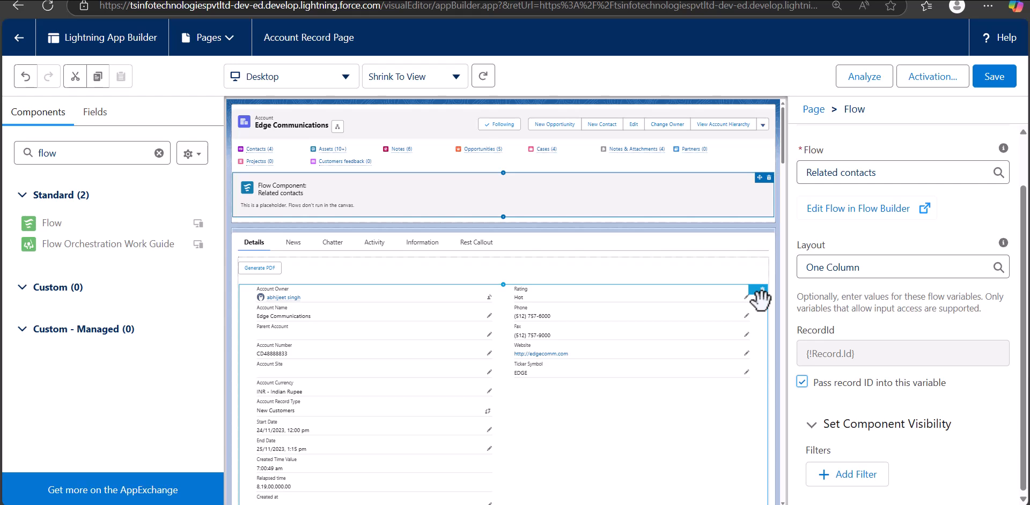
pyautogui.click(996, 78)
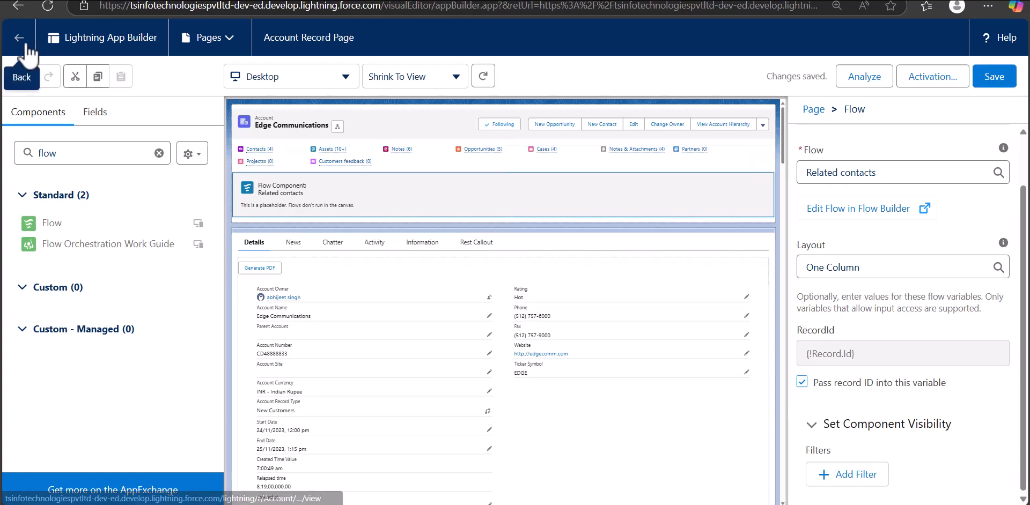
pyautogui.click(21, 39)
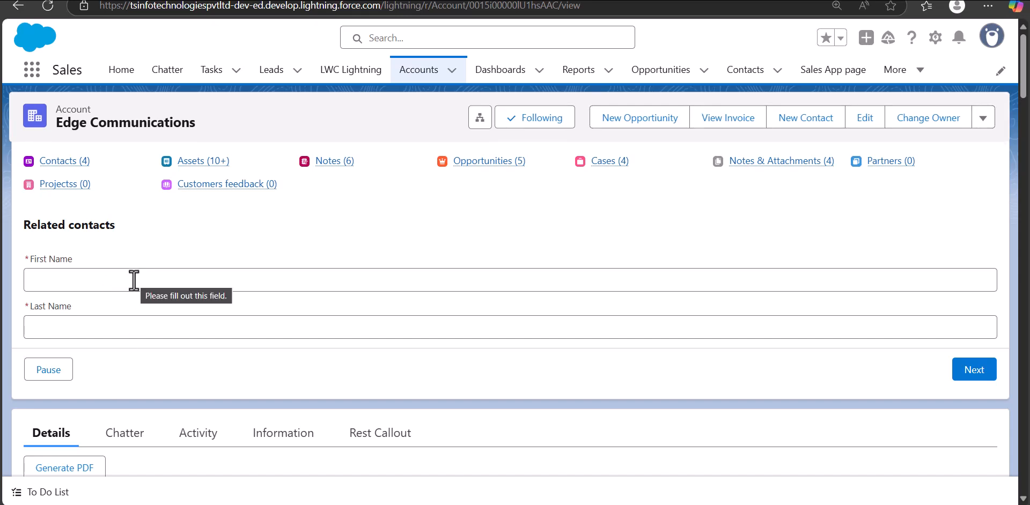
# - Enter a new contact's first and last name in the Related contacts form and submit
pyautogui.click(202, 283)
pyautogui.write('john')
pyautogui.press('Tab')
pyautogui.write('mason')
pyautogui.click(951, 372)
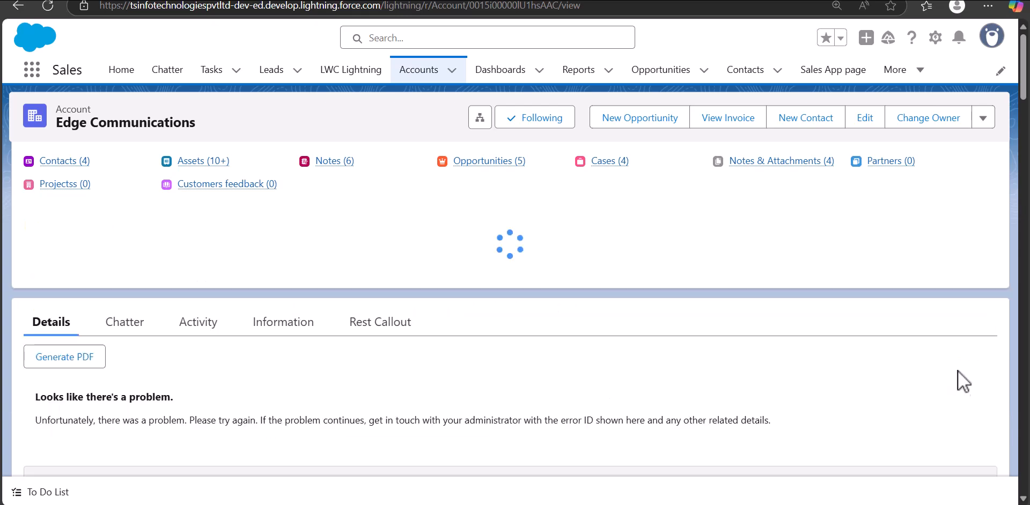
pyautogui.click(352, 293)
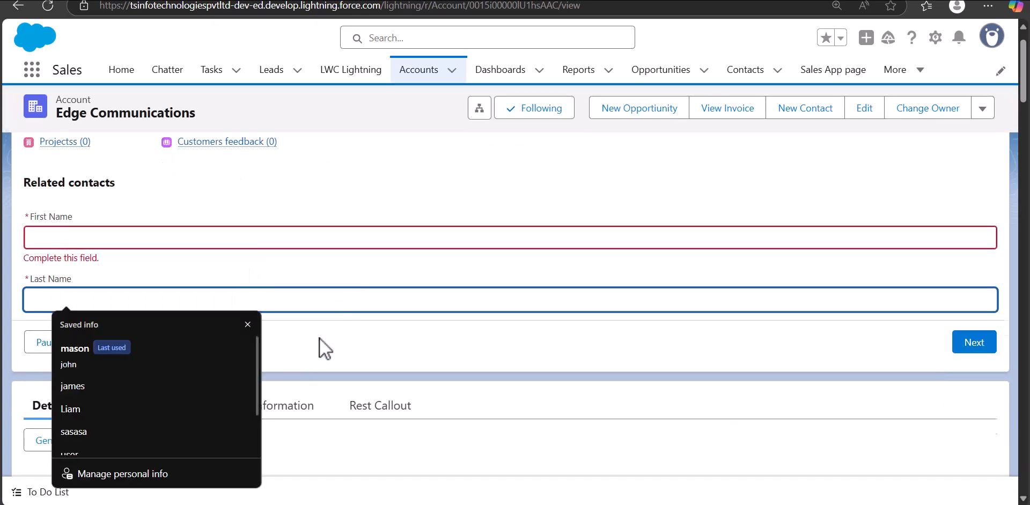
pyautogui.click(318, 340)
# - Scroll down the account page to check the Contacts related list
pyautogui.scroll(-1, 224, 376)
pyautogui.scroll(-2, 97, 329)
pyautogui.scroll(-3, 92, 317)
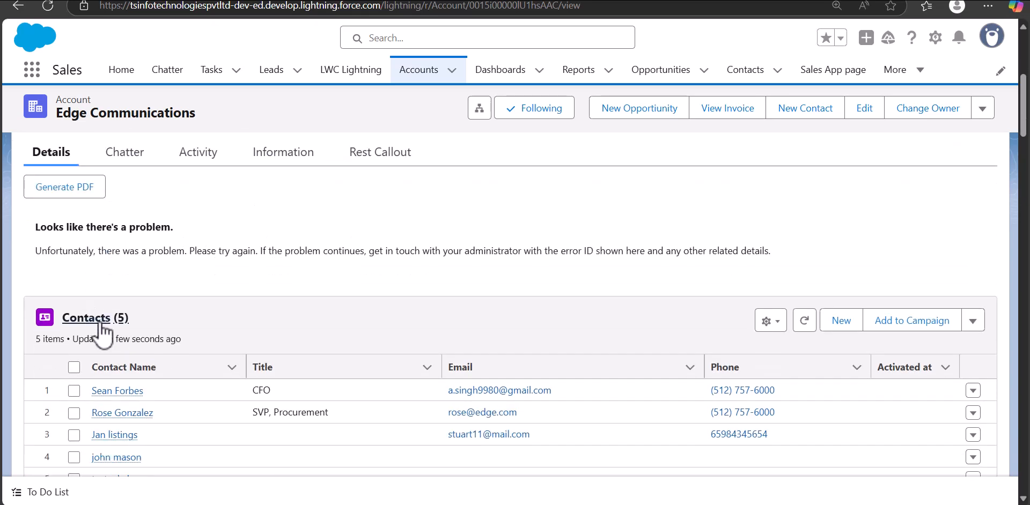
pyautogui.scroll(-1, 130, 385)
pyautogui.moveTo(110, 399)
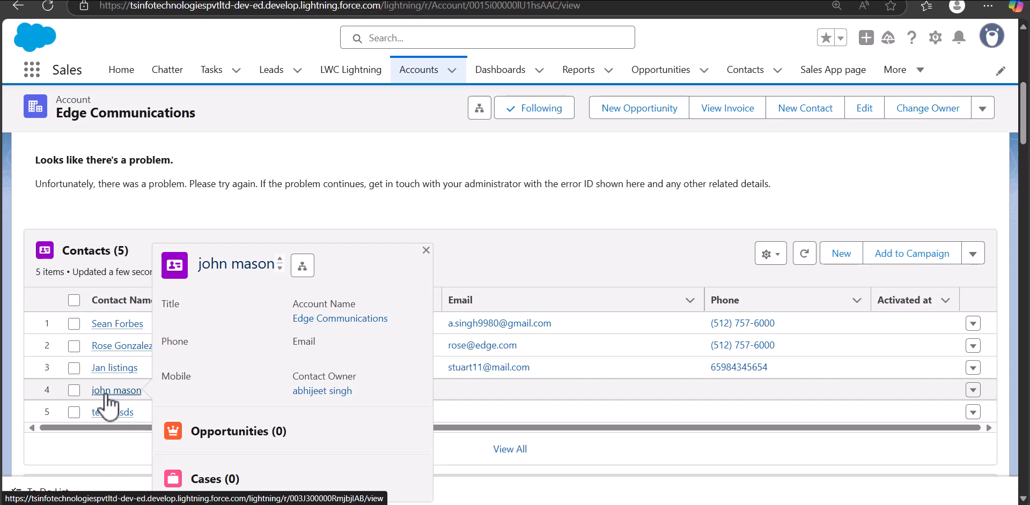
pyautogui.scroll(-1, 290, 381)
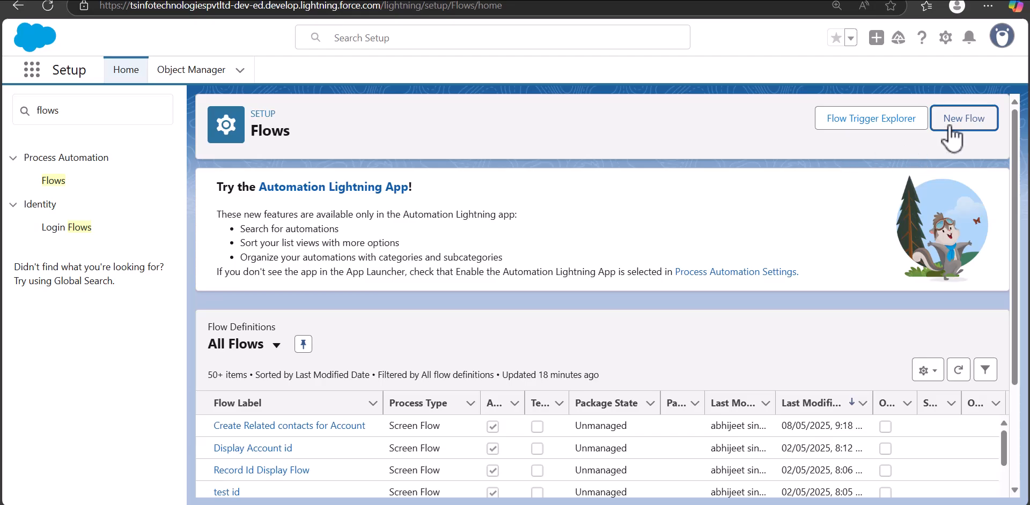
# - Create a new record-triggered flow from scratch
pyautogui.click(948, 124)
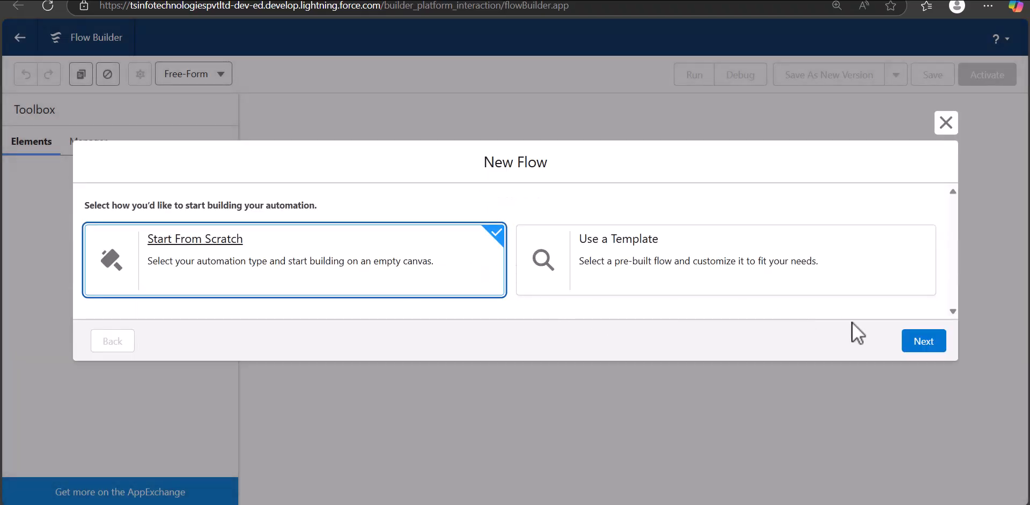
pyautogui.click(916, 343)
pyautogui.click(585, 173)
pyautogui.click(919, 427)
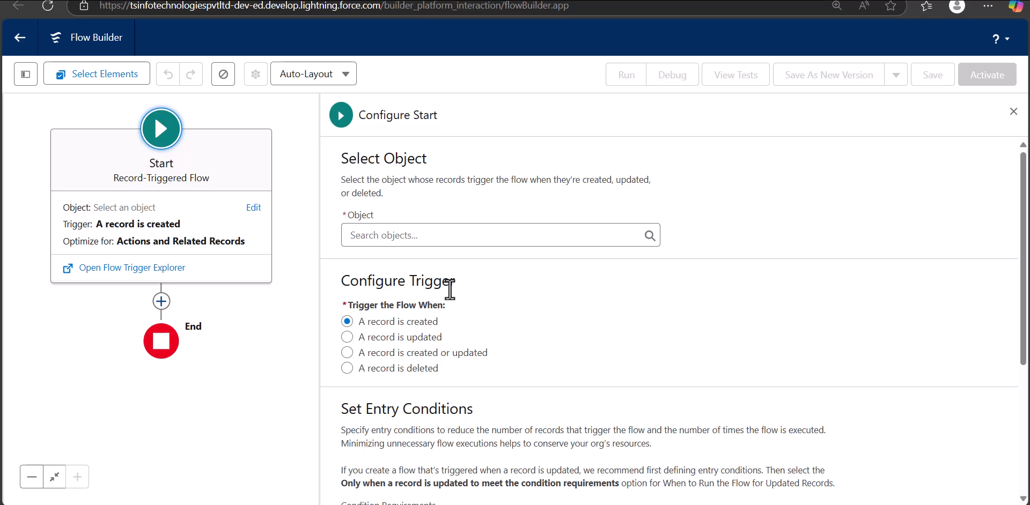
# - Trigger the flow on Account when a record is created or updated
pyautogui.moveTo(281, 225); pyautogui.dragTo(284, 250)
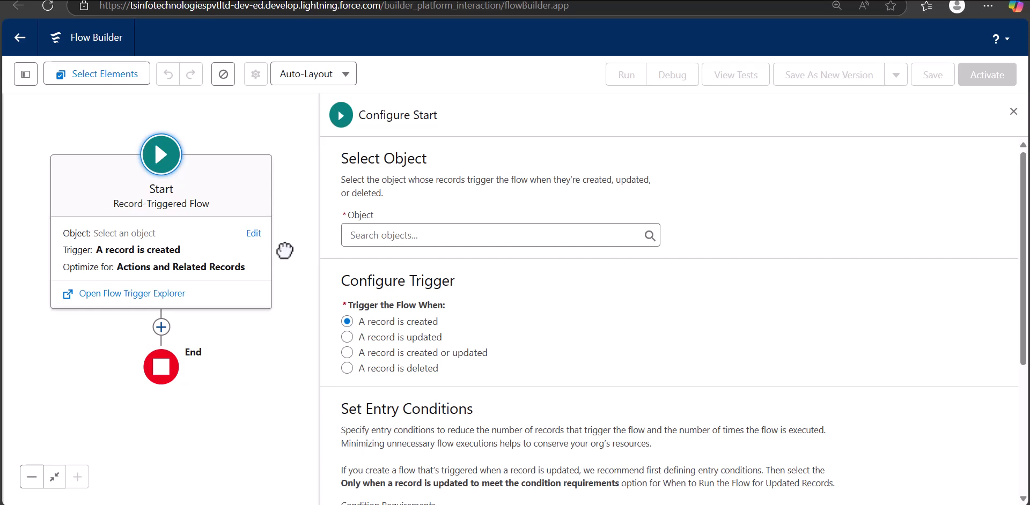
pyautogui.click(410, 238)
pyautogui.write('account')
pyautogui.click(355, 332)
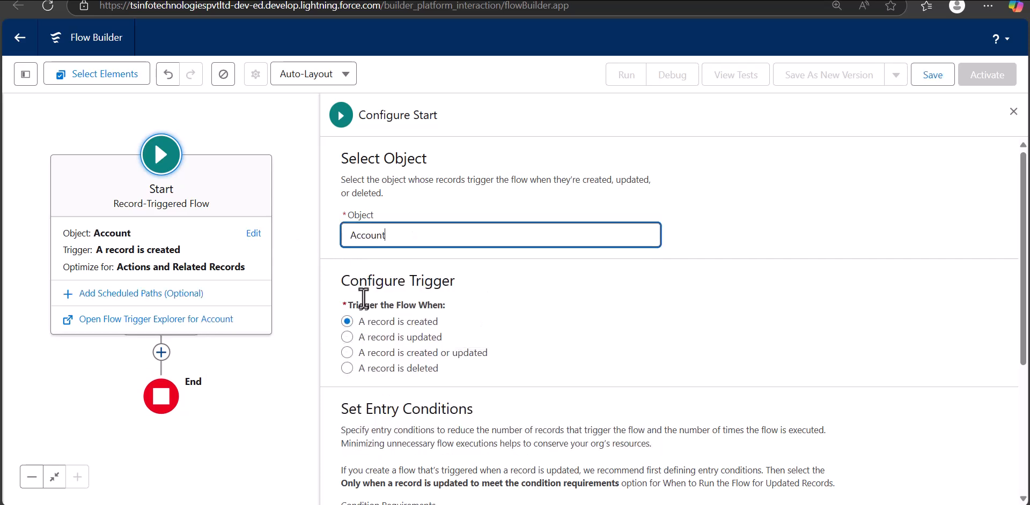
pyautogui.click(346, 352)
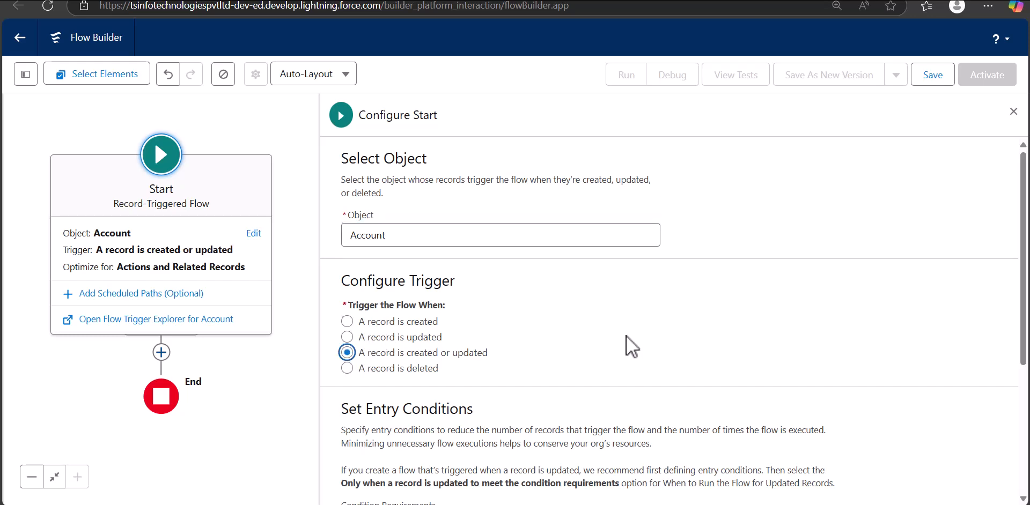
pyautogui.scroll(-4, 631, 345)
# - Require all entry conditions to be met and optimize the flow for Actions and Related Records
pyautogui.click(499, 304)
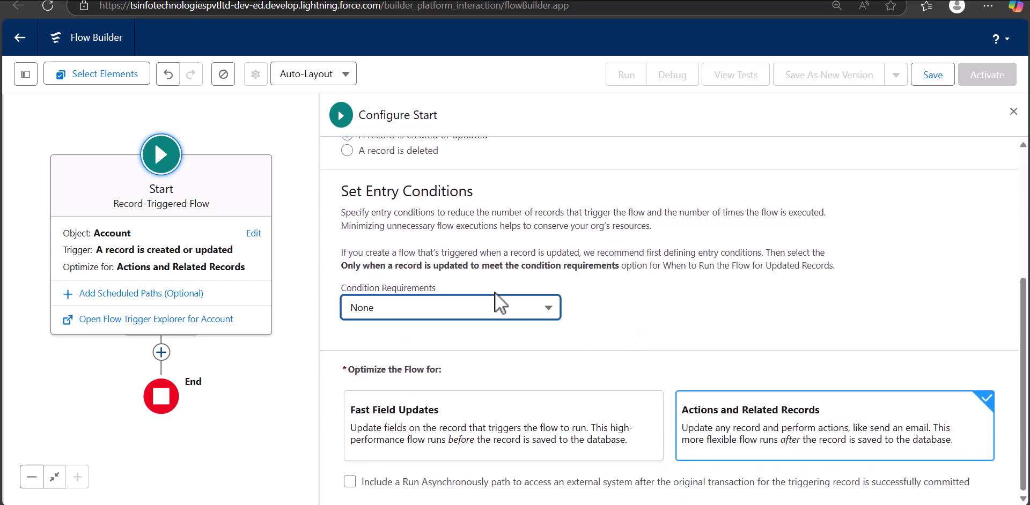
pyautogui.click(501, 306)
pyautogui.click(490, 205)
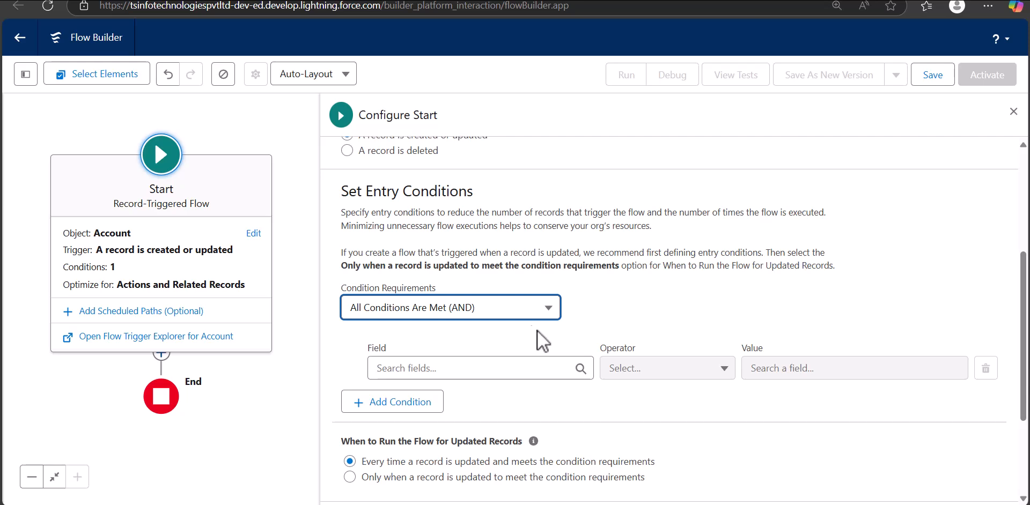
pyautogui.click(510, 369)
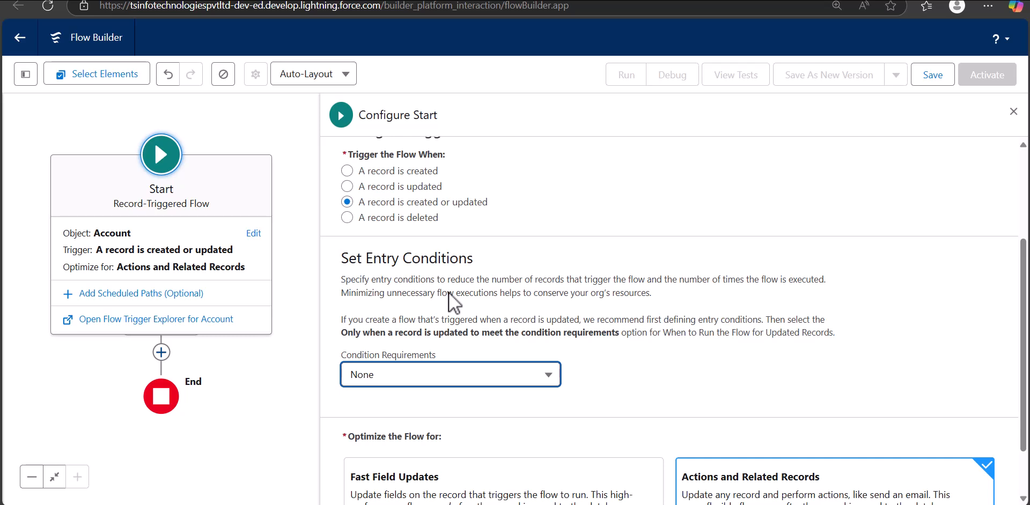
pyautogui.scroll(-1, 448, 292)
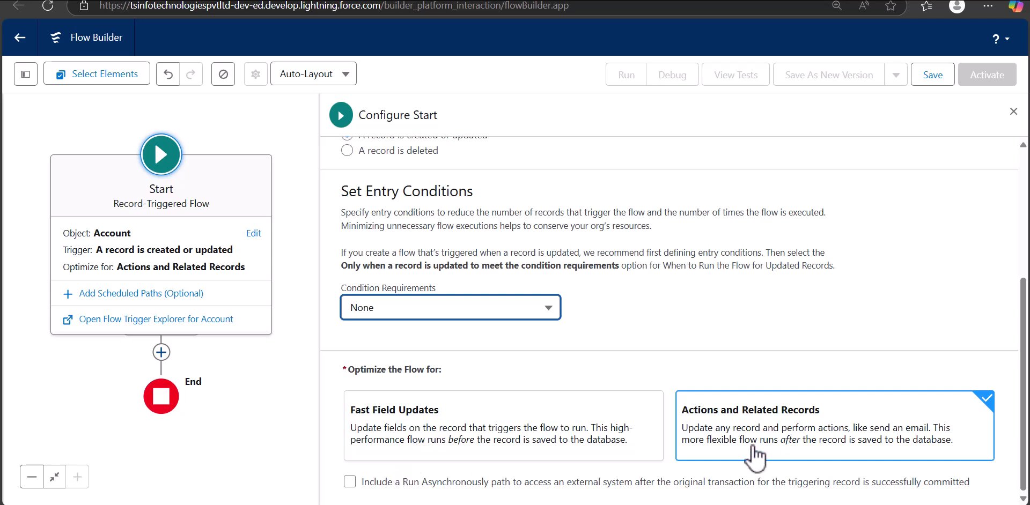
pyautogui.click(753, 448)
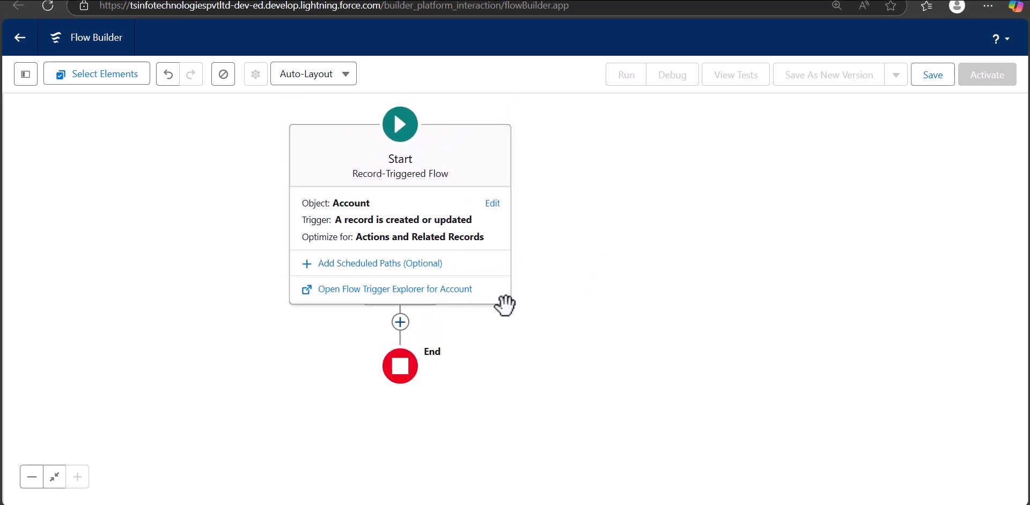
# - Add a Create Records element labelled 'Create Contacts', with record field values set manually
pyautogui.click(399, 385)
pyautogui.moveTo(595, 358); pyautogui.dragTo(595, 315)
pyautogui.scroll(-9, 386, 327)
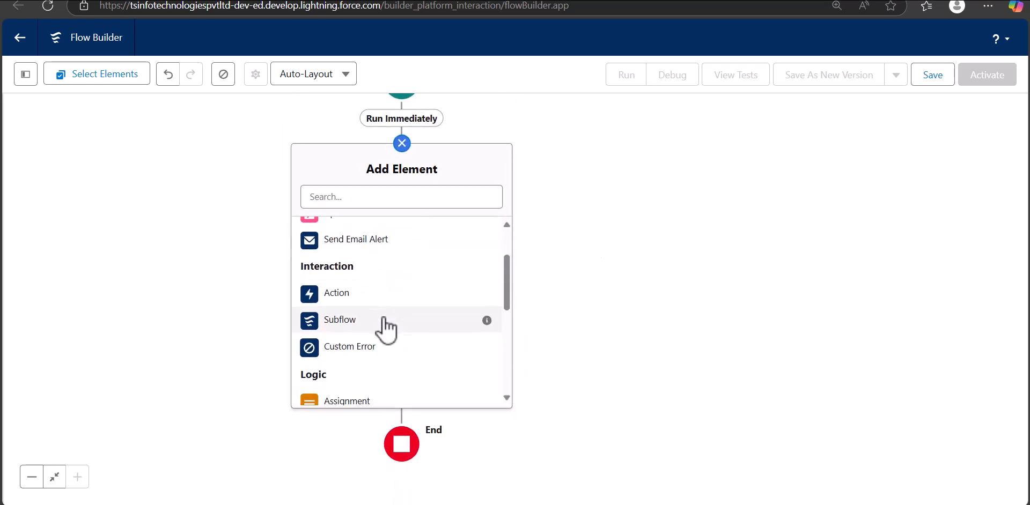
pyautogui.click(384, 322)
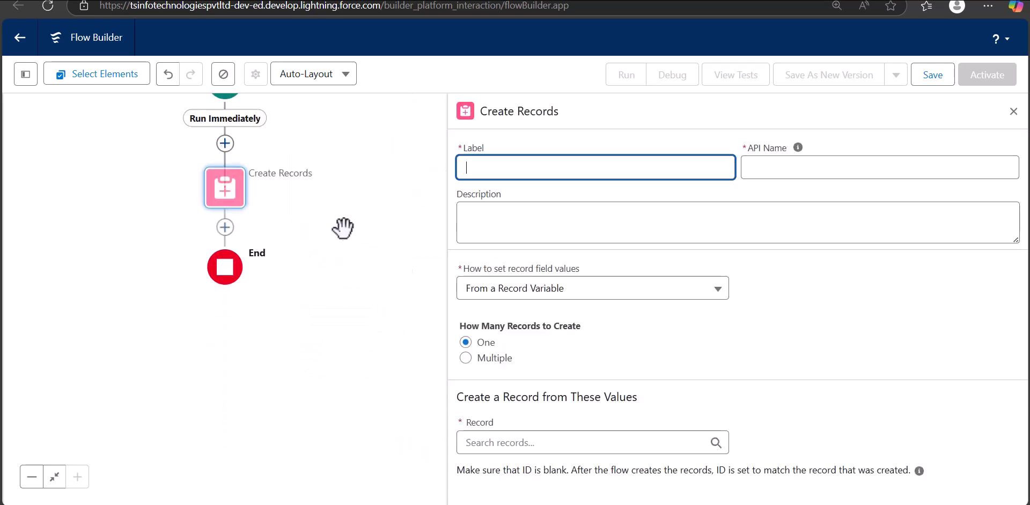
pyautogui.click(519, 167)
pyautogui.write('Create Contacts')
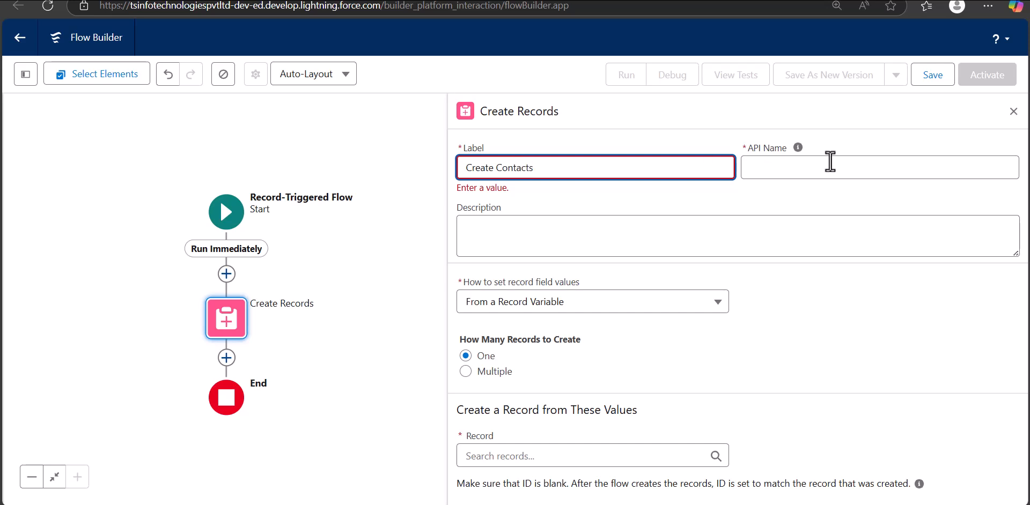
pyautogui.click(877, 169)
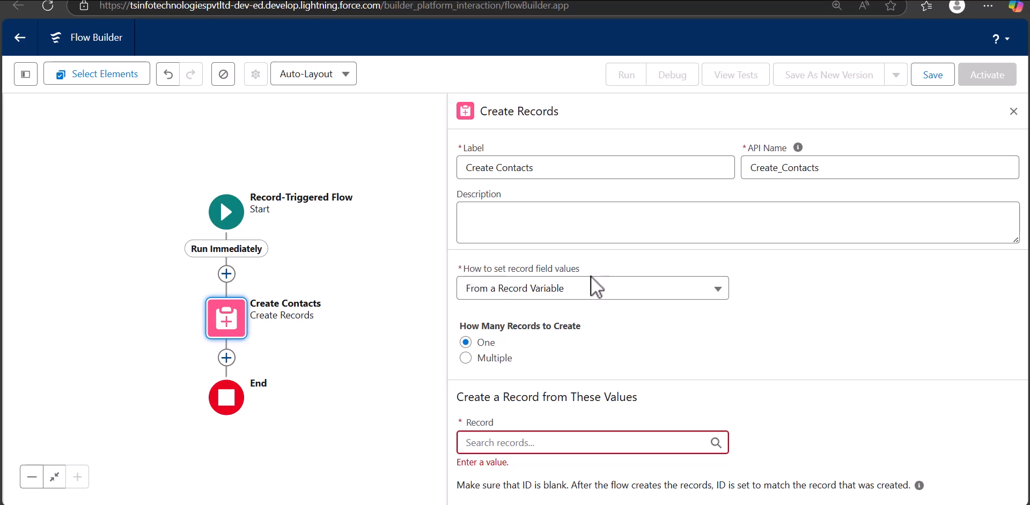
pyautogui.click(498, 289)
pyautogui.click(550, 315)
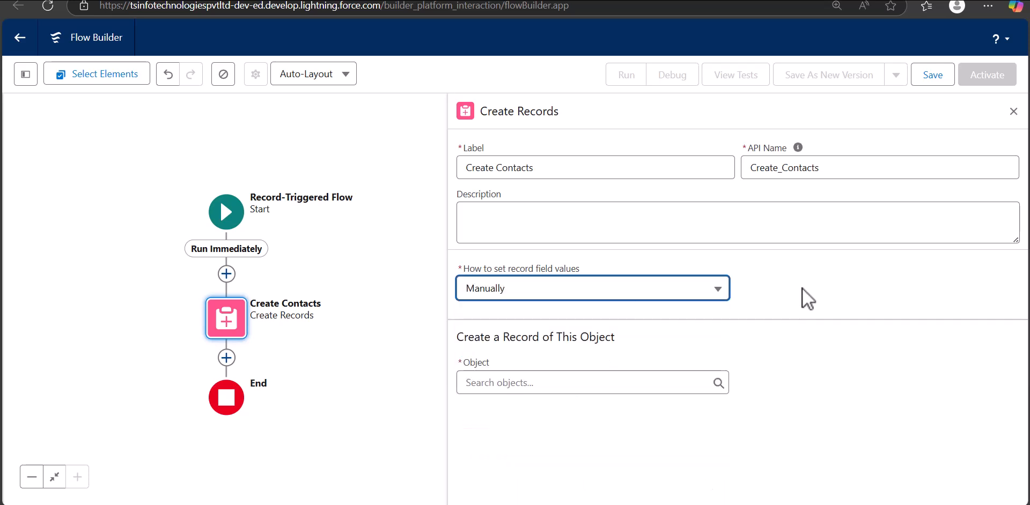
# - Make the element create a Contact whose Last Name is the triggering Account's Account Name
pyautogui.click(605, 379)
pyautogui.write('contac')
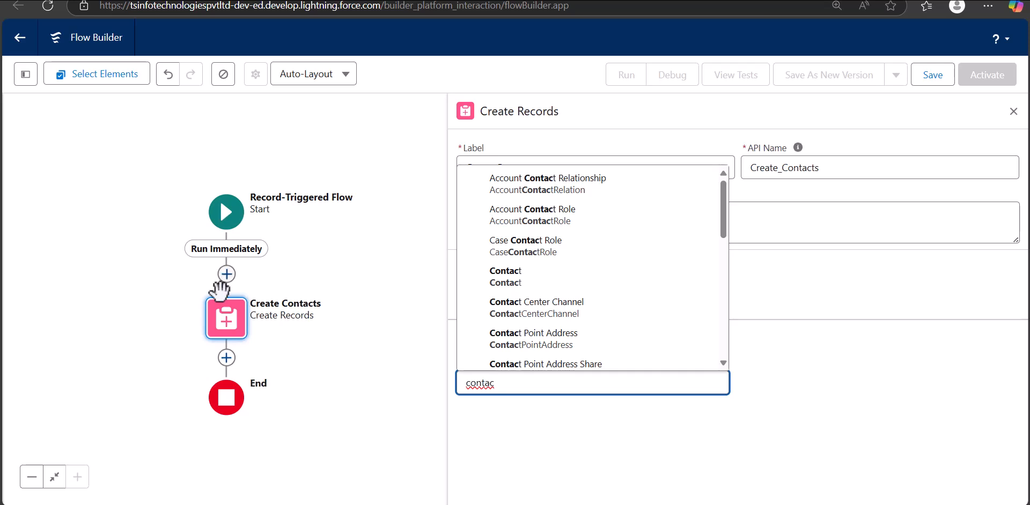
pyautogui.click(543, 278)
pyautogui.scroll(-2, 593, 370)
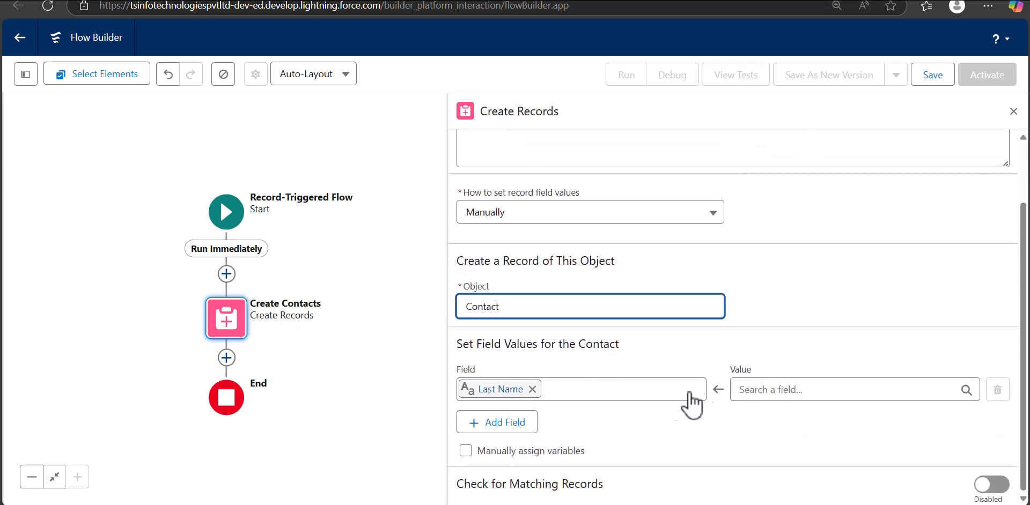
pyautogui.click(780, 389)
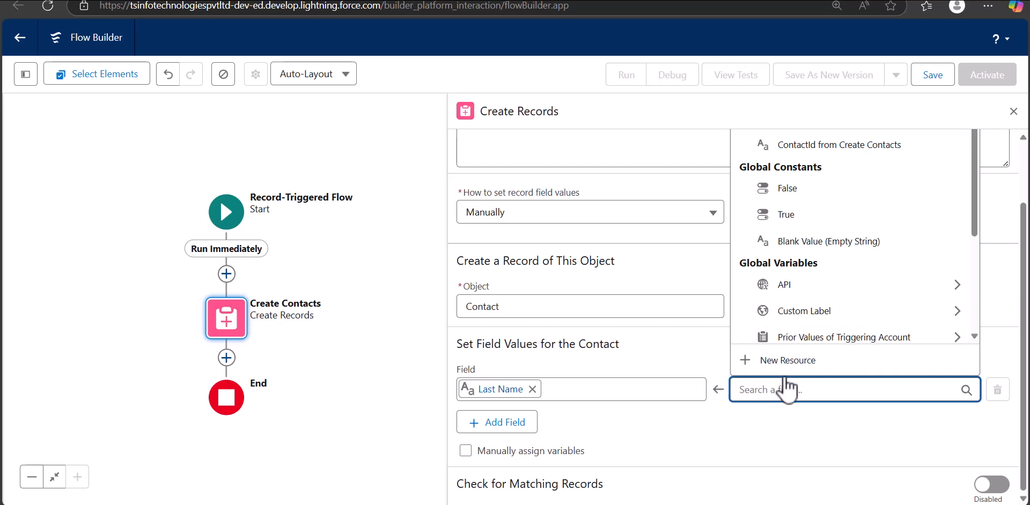
pyautogui.scroll(-3, 745, 354)
pyautogui.click(750, 340)
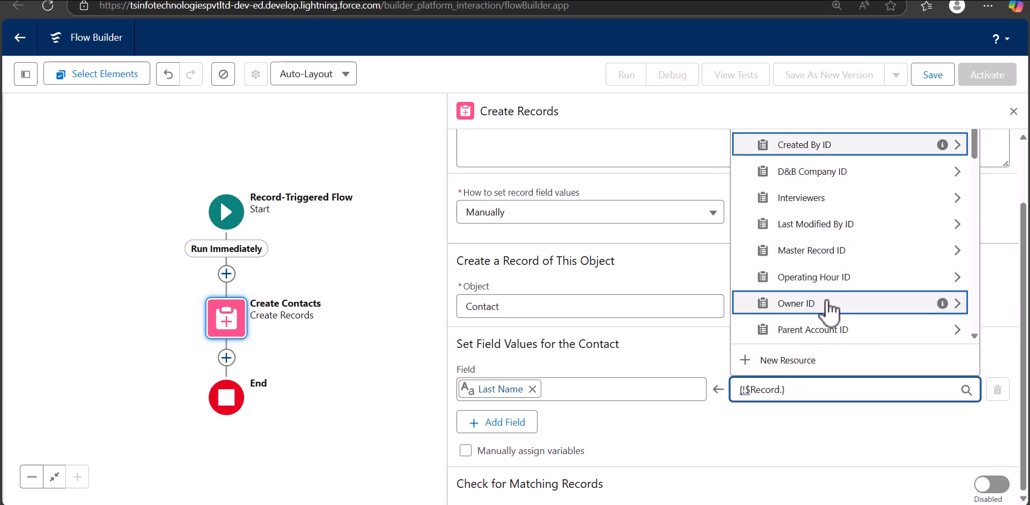
pyautogui.write('name')
pyautogui.press('Return')
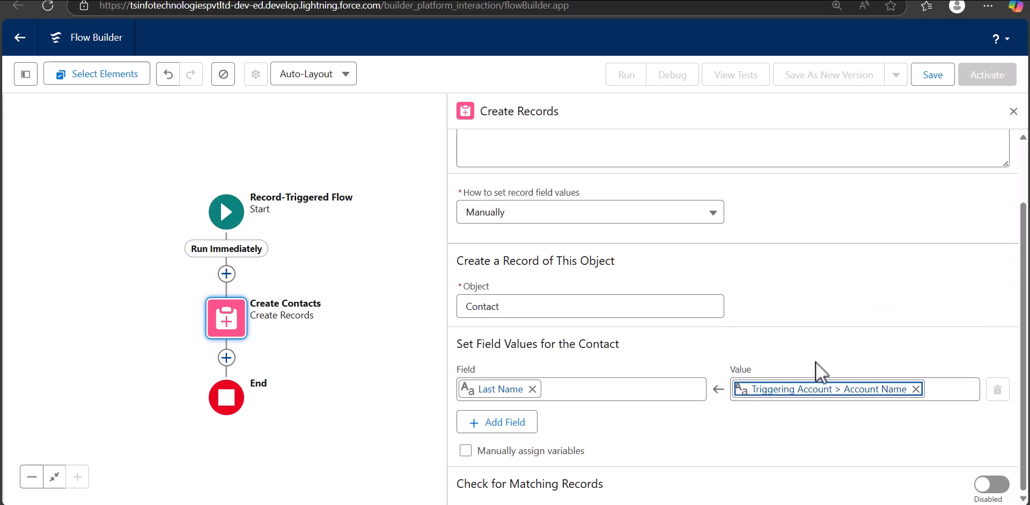
# - Map the Contact's Account ID to the triggering Account's ID and close the panel
pyautogui.click(497, 422)
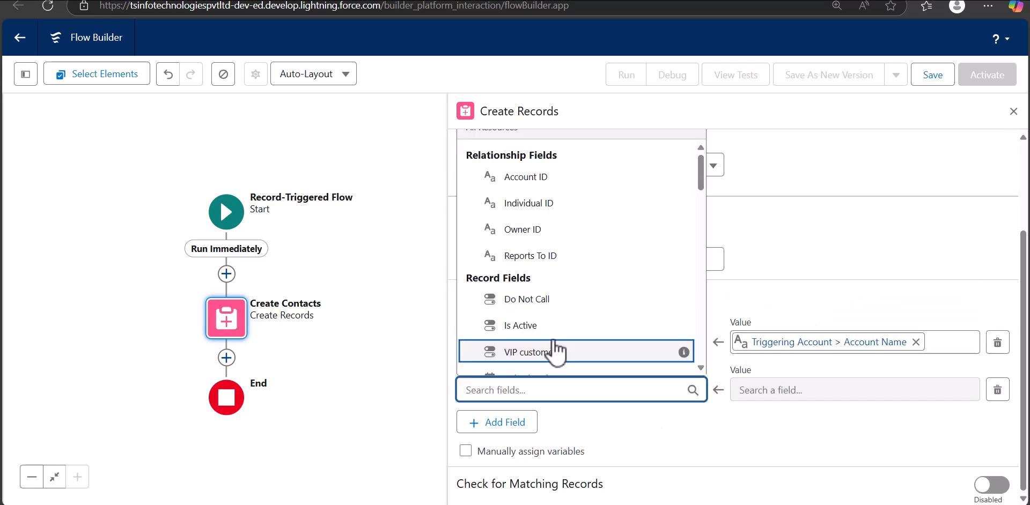
pyautogui.write('acd')
pyautogui.press('BackSpace')
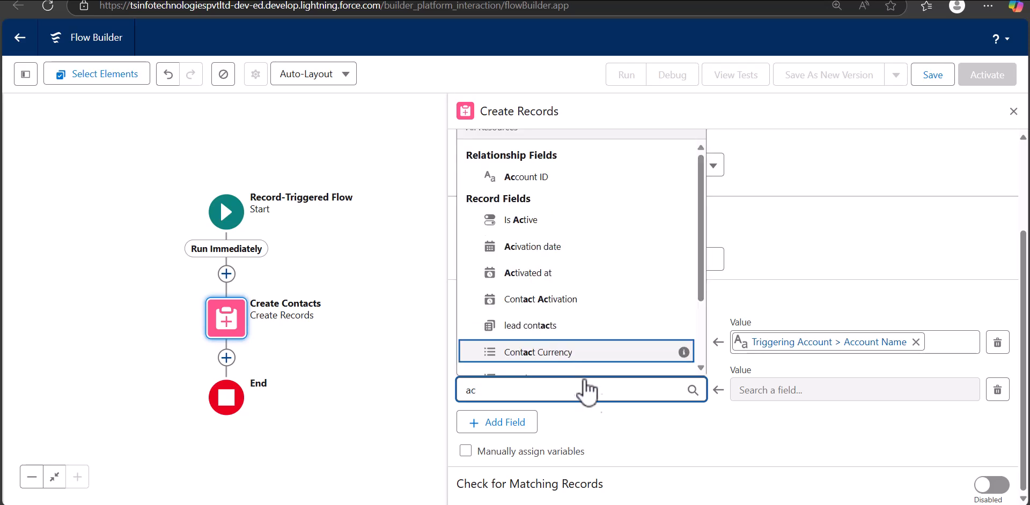
pyautogui.write('c')
pyautogui.click(578, 368)
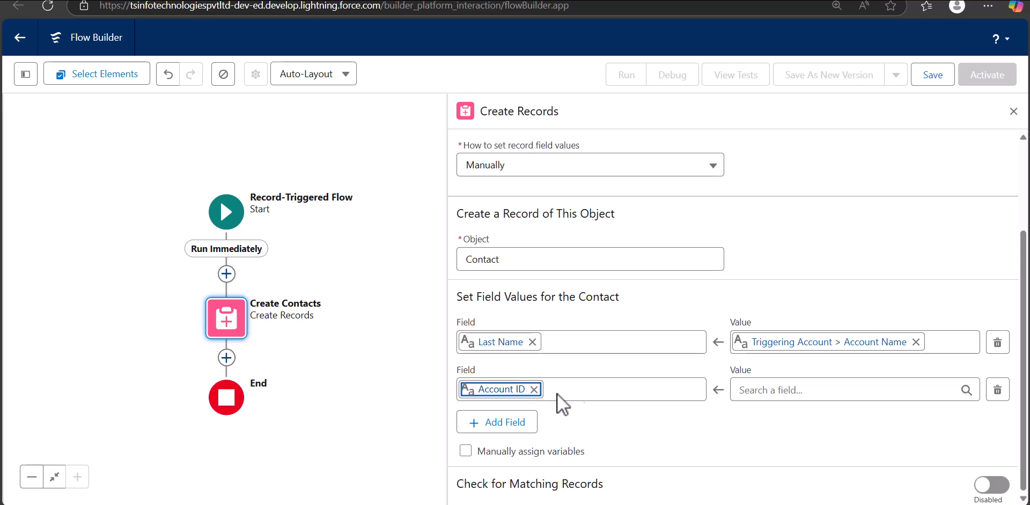
pyautogui.click(765, 391)
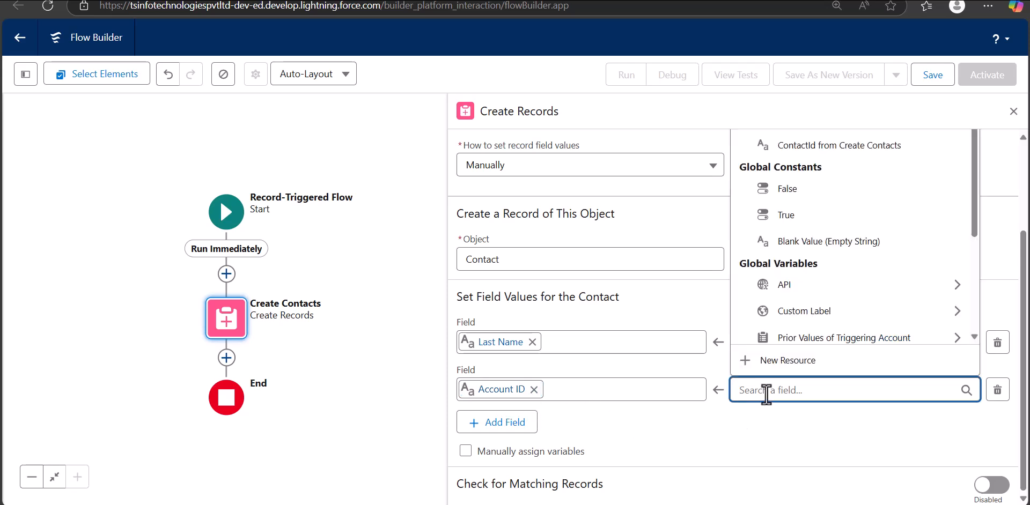
pyautogui.click(667, 410)
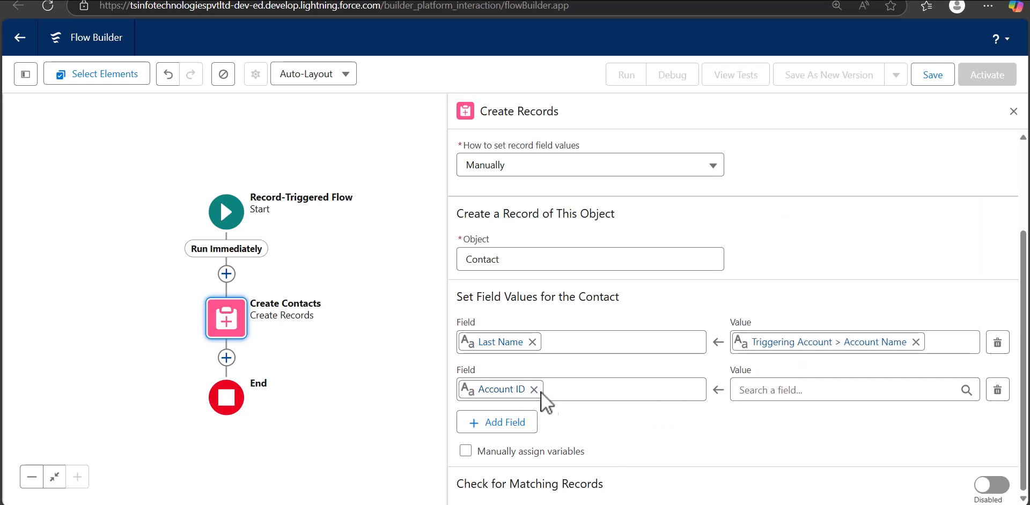
pyautogui.click(746, 391)
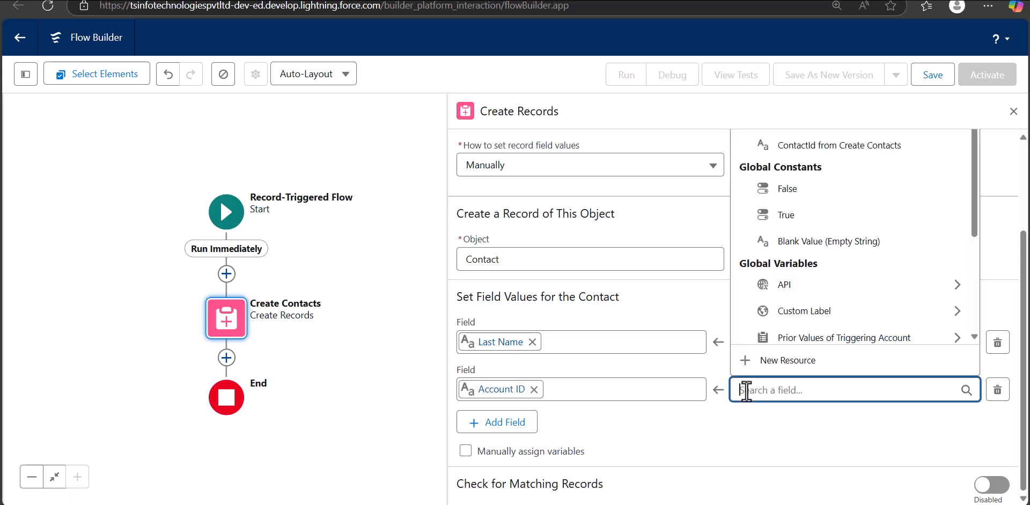
pyautogui.write('re')
pyautogui.click(766, 336)
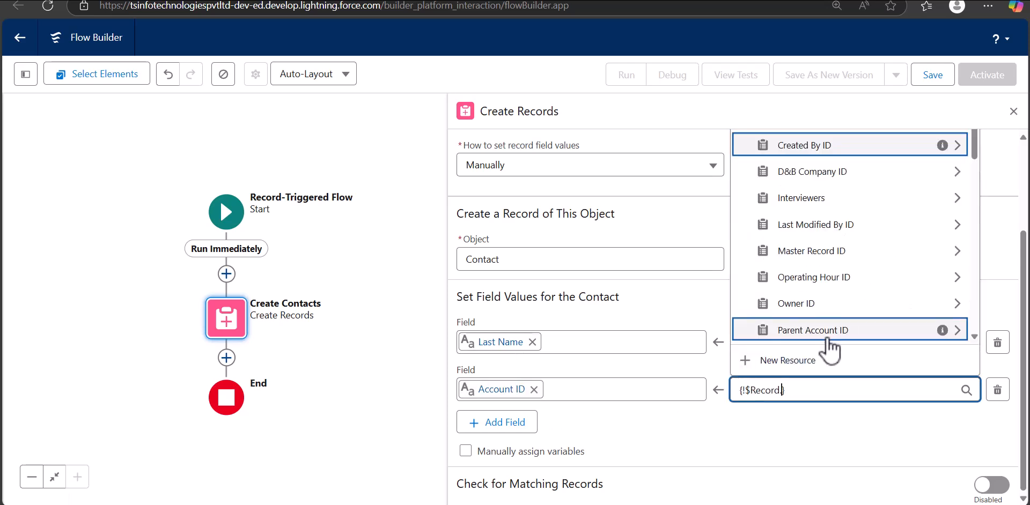
pyautogui.write('account')
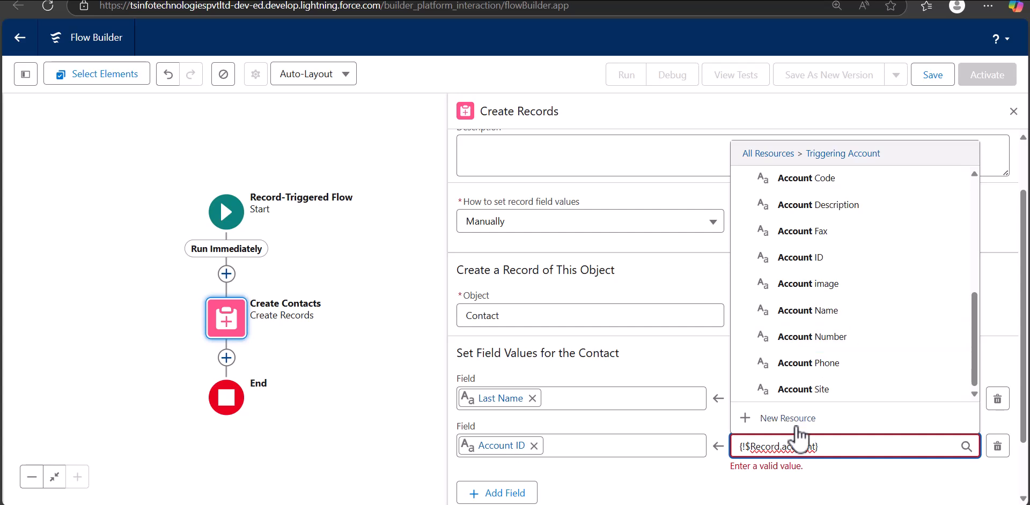
pyautogui.click(809, 258)
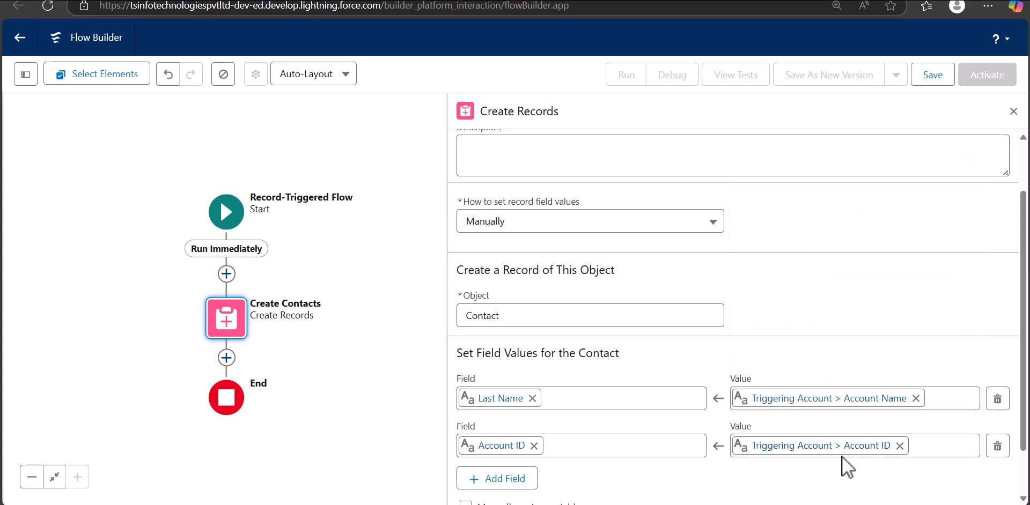
pyautogui.scroll(-1, 811, 447)
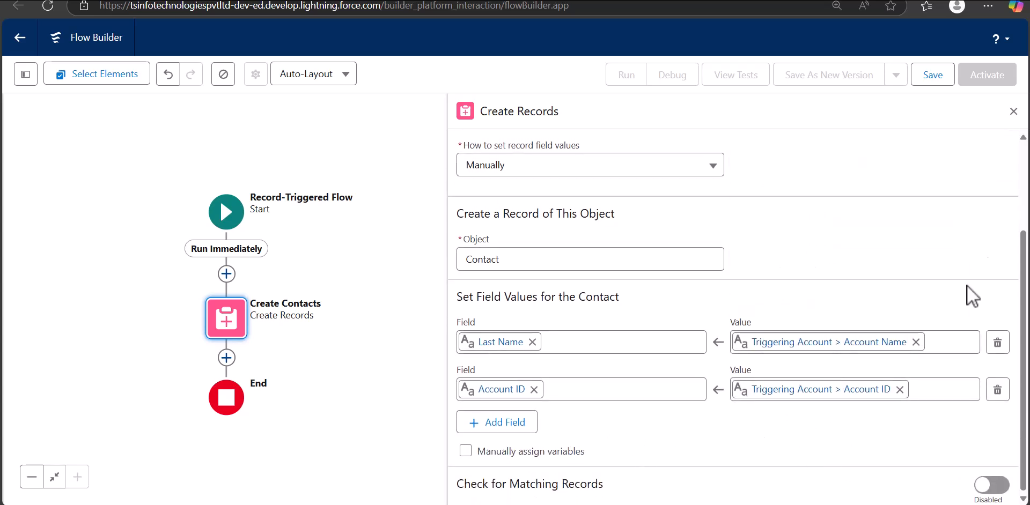
pyautogui.click(1013, 111)
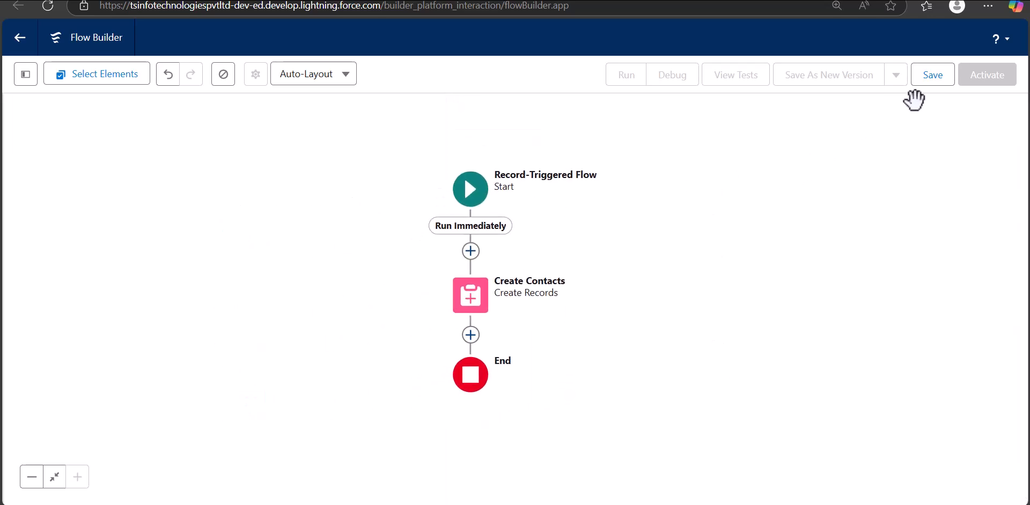
# - Save the flow as 'Create Related contact for account' and activate it
pyautogui.click(923, 85)
pyautogui.click(362, 210)
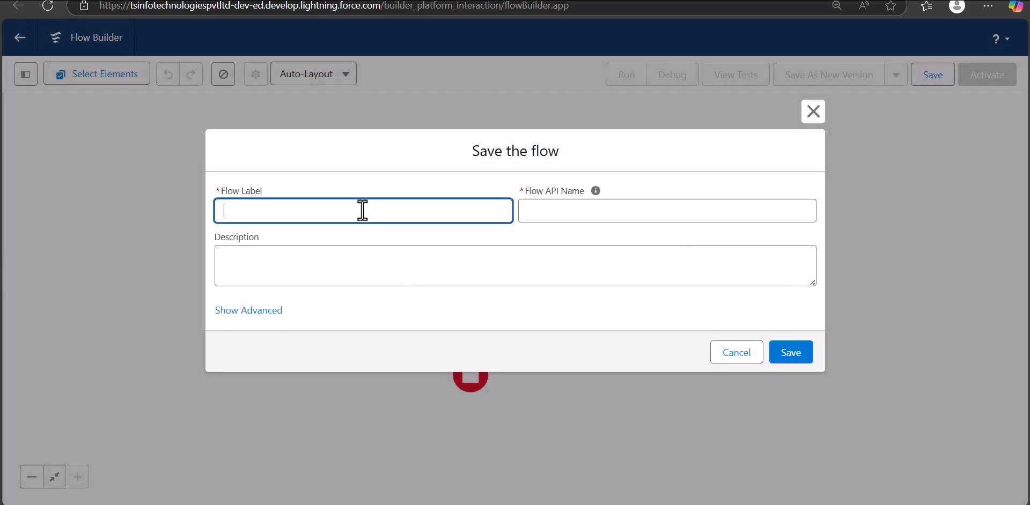
pyautogui.write('Create Related Record')
pyautogui.press('BackSpace')
pyautogui.press('BackSpace')
pyautogui.press('BackSpace')
pyautogui.press('BackSpace')
pyautogui.press('BackSpace')
pyautogui.press('BackSpace')
pyautogui.write('contact for acco')
pyautogui.press('BackSpace')
pyautogui.press('BackSpace')
pyautogui.write('or account')
pyautogui.click(612, 211)
pyautogui.click(791, 353)
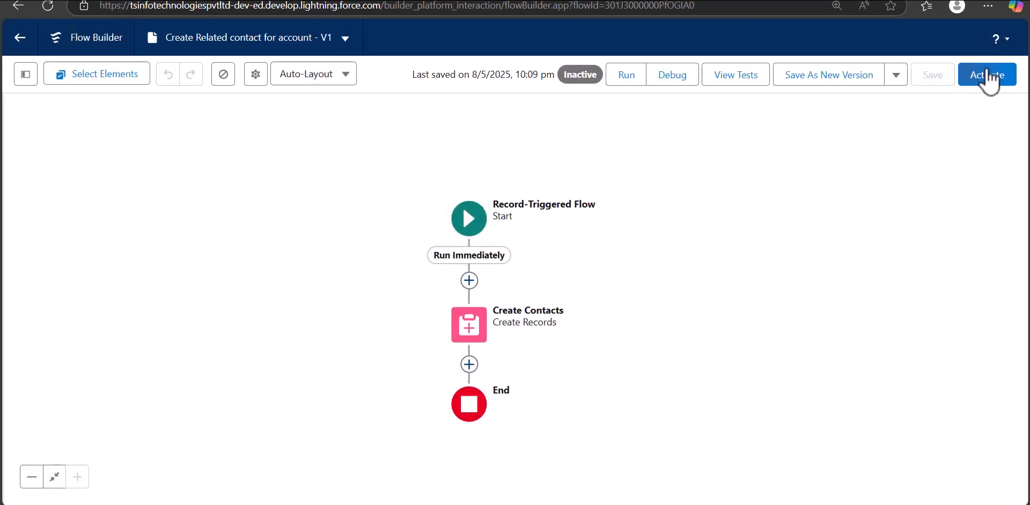
pyautogui.click(984, 80)
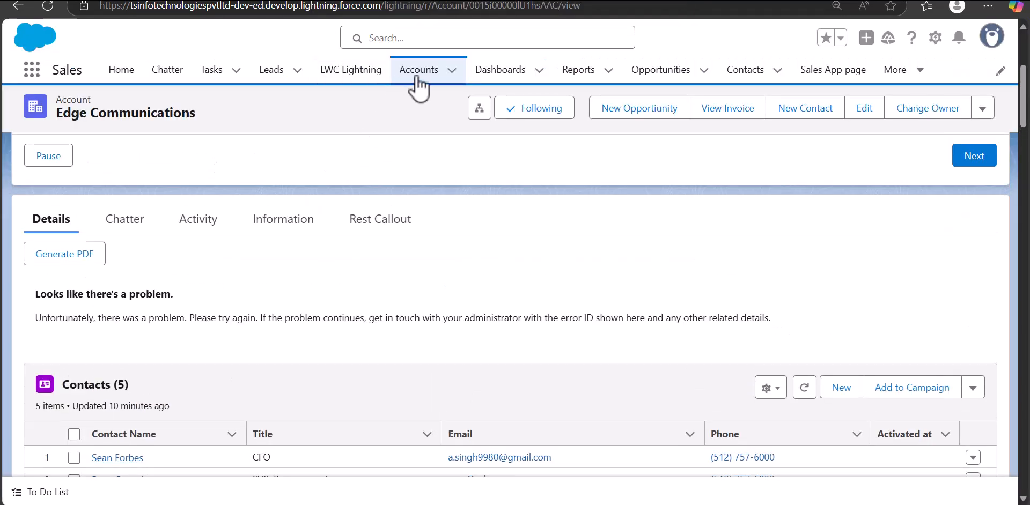
# - Start a new Account and enter a person's full name as the Account Name
pyautogui.click(417, 78)
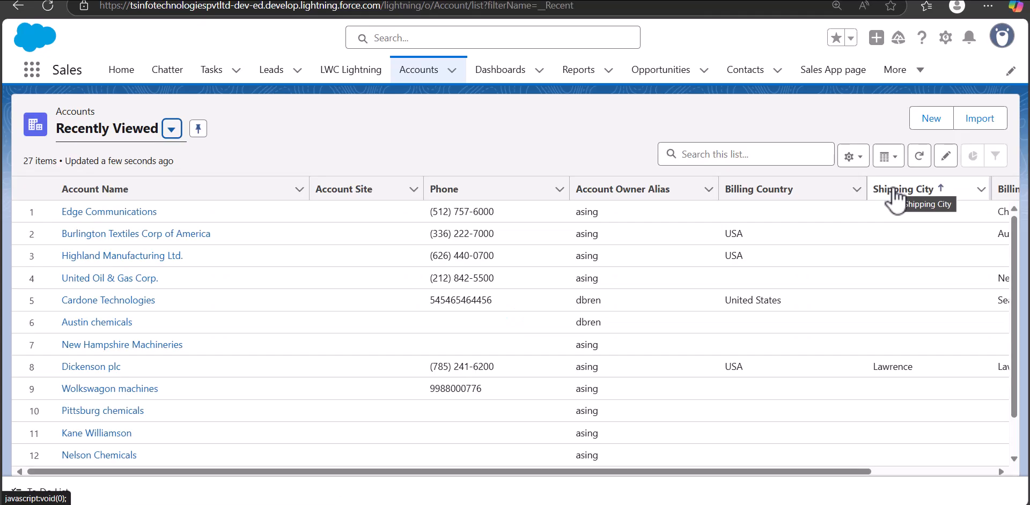
pyautogui.click(931, 118)
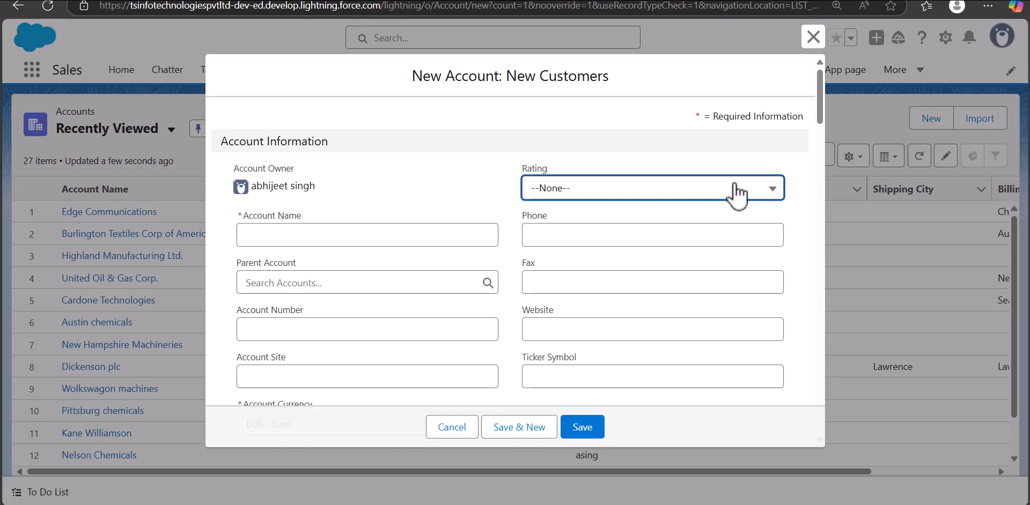
pyautogui.click(384, 230)
pyautogui.click(387, 199)
pyautogui.click(371, 230)
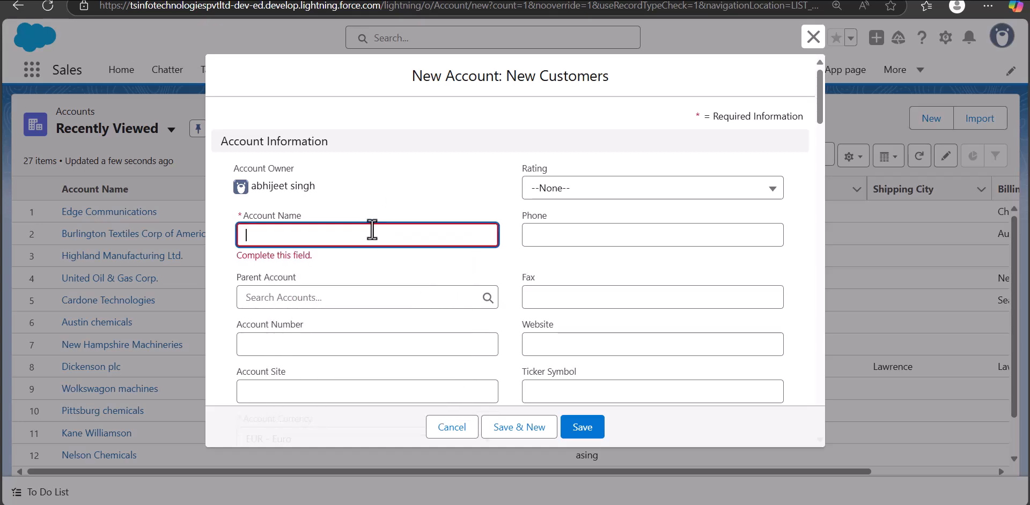
pyautogui.write('Laarah William')
pyautogui.click(389, 193)
pyautogui.scroll(-4, 355, 231)
pyautogui.scroll(4, 356, 230)
# - Save the account and check that its Contacts related list shows one contact
pyautogui.click(582, 429)
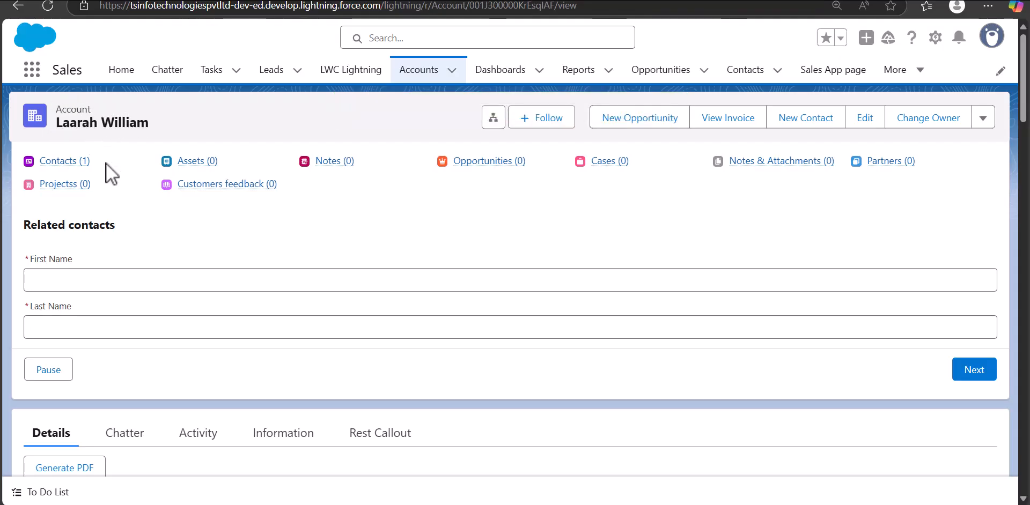
pyautogui.click(62, 161)
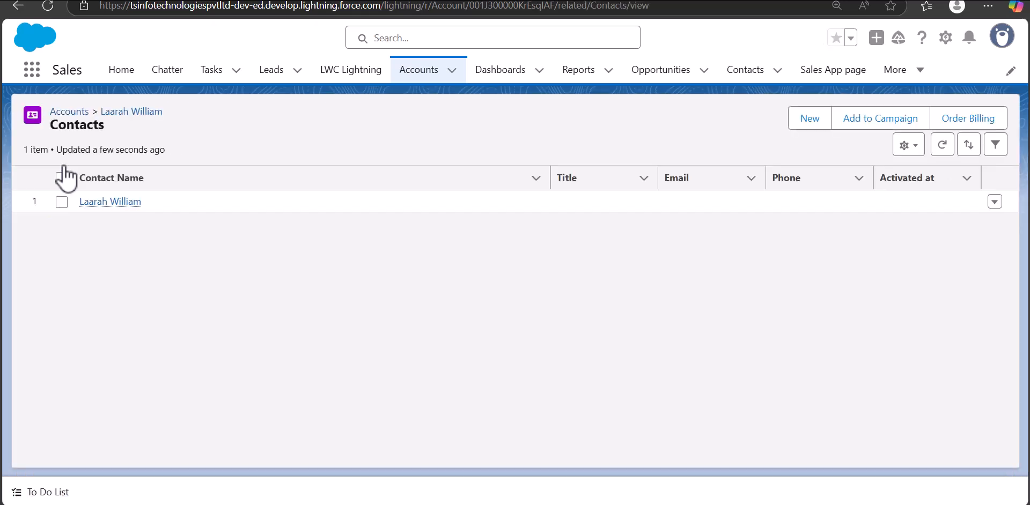
pyautogui.moveTo(90, 207)
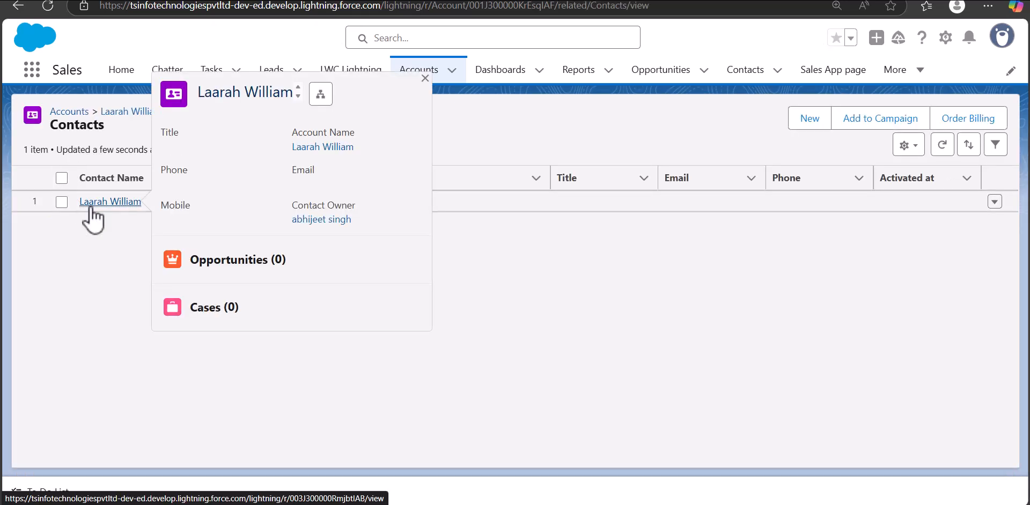